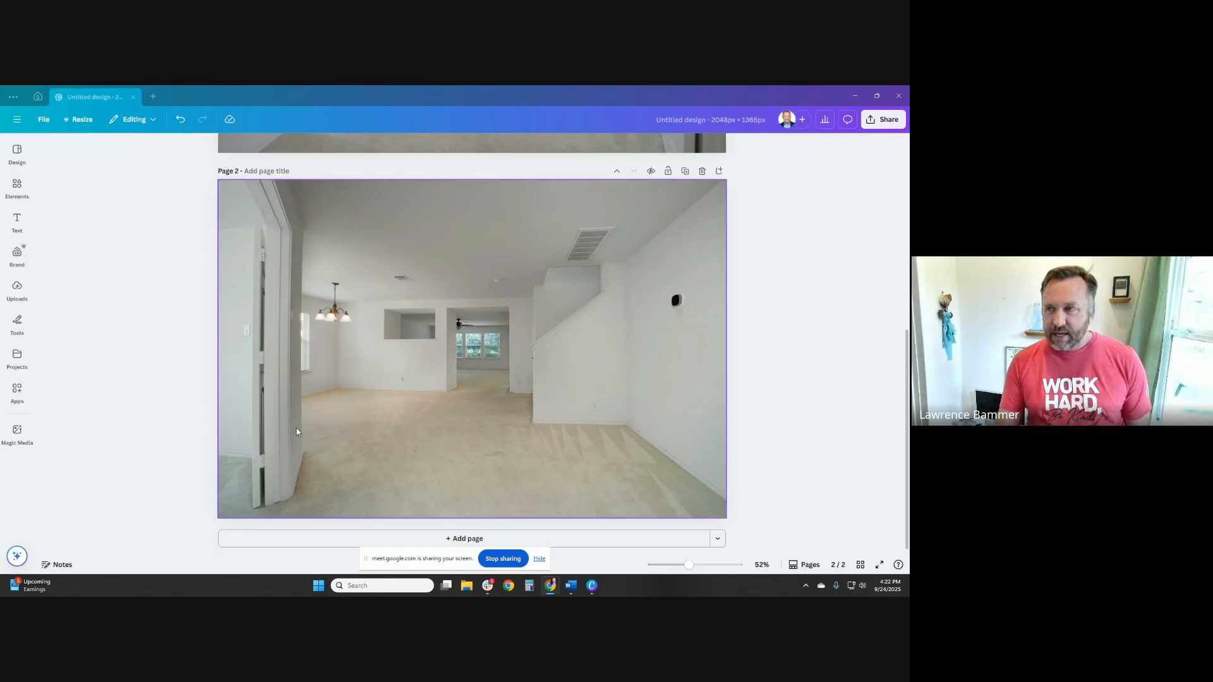
Step: Open Magic Edit on the empty living room photo on page 2 and brush over the area along the thermostat wall
scroll(297, 428, up, 5)
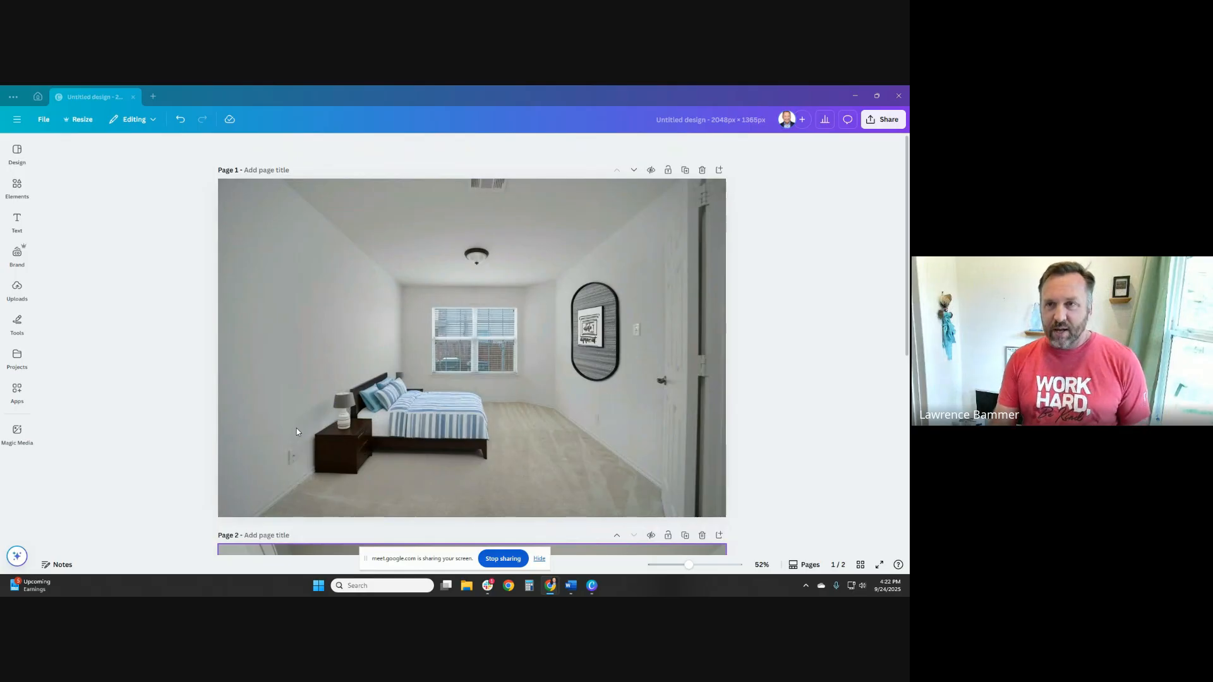
scroll(297, 429, down, 5)
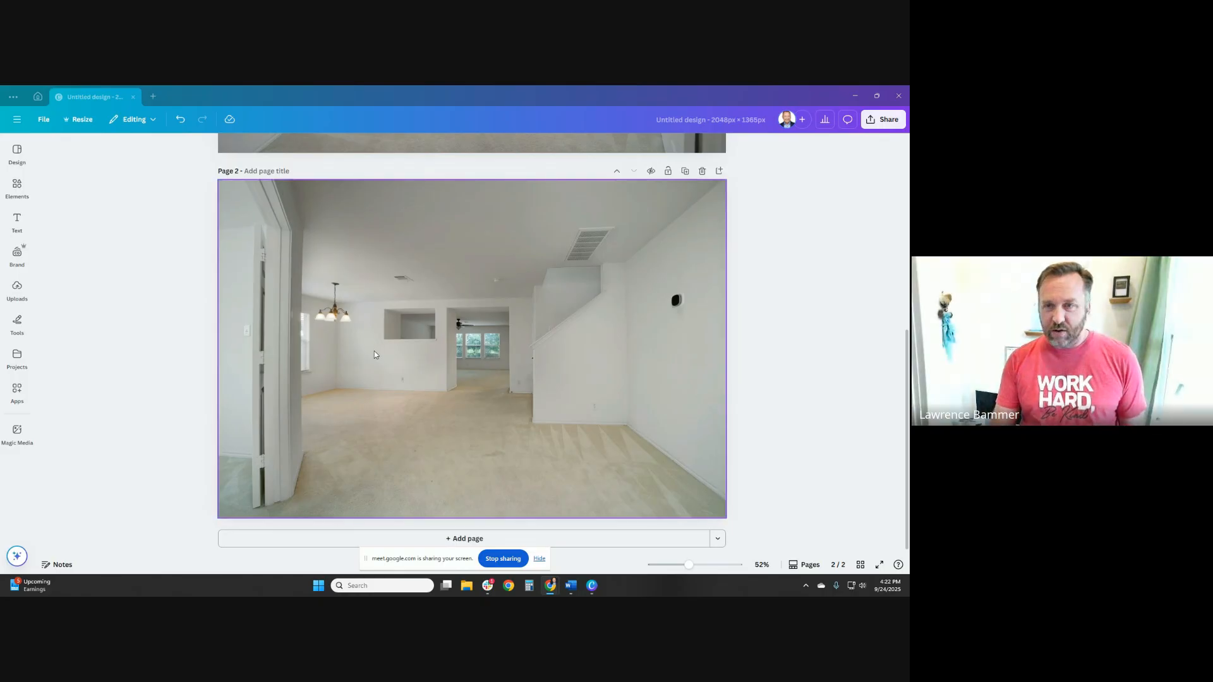
click(366, 225)
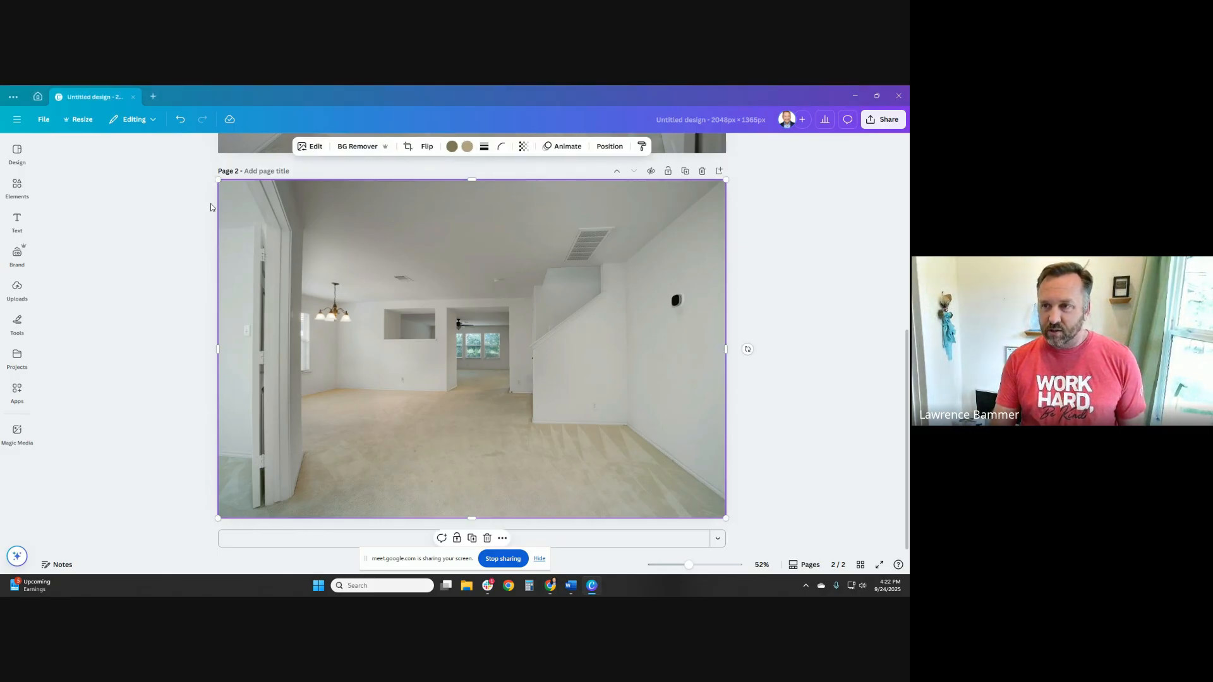
click(313, 152)
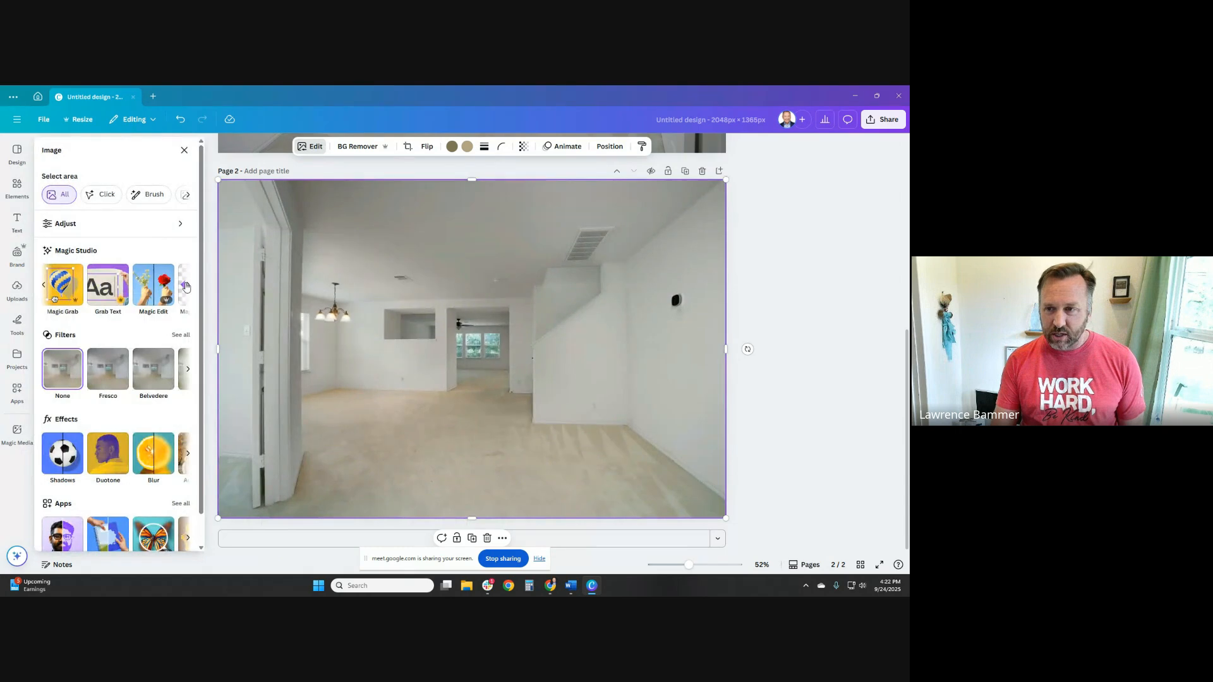
click(150, 289)
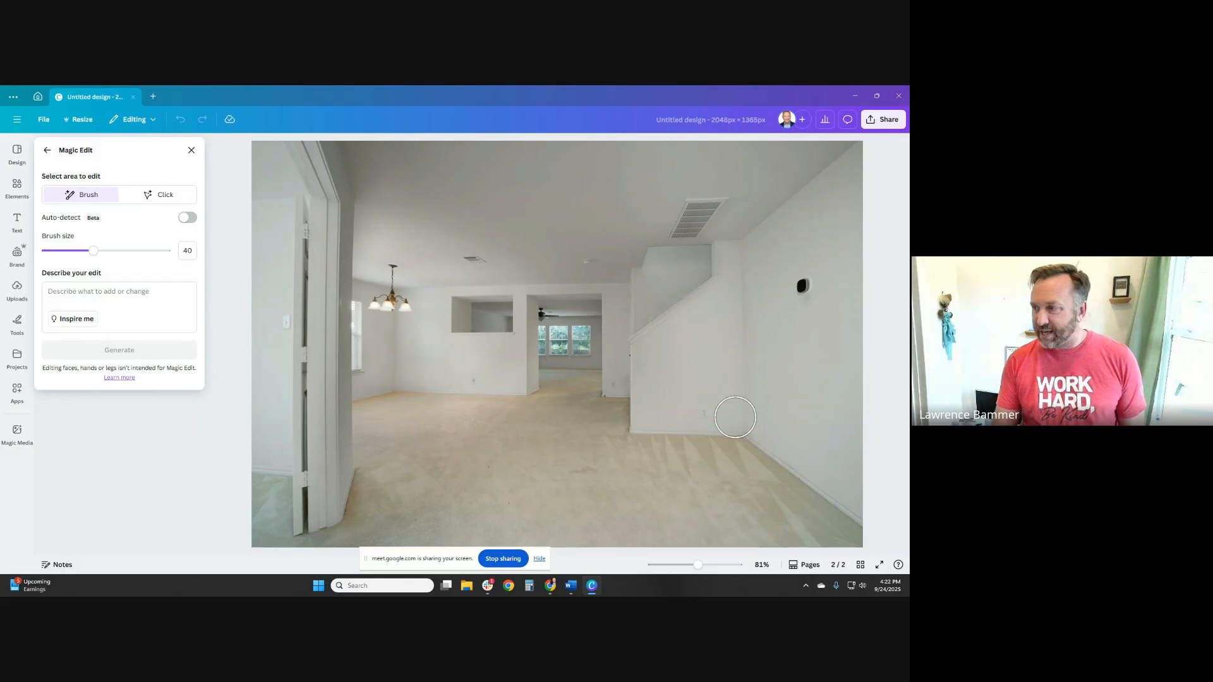
mouse_move(751, 406)
mouse_down()
mouse_move(682, 420)
mouse_move(774, 540)
mouse_move(852, 539)
mouse_move(857, 494)
mouse_move(750, 379)
mouse_move(782, 418)
mouse_move(765, 457)
mouse_move(794, 445)
mouse_move(788, 470)
mouse_move(829, 461)
mouse_up()
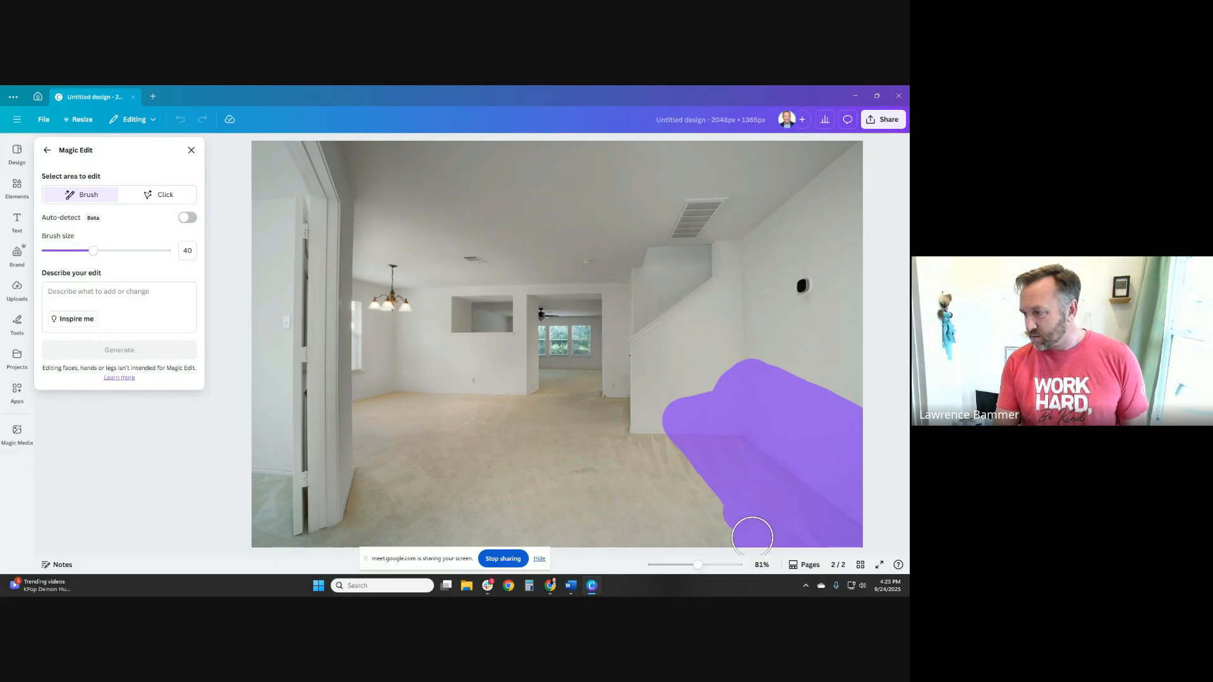
drag(752, 537, 671, 436)
Step: Extend the brushed area across the open floor beside the thermostat wall and generate the edit "add a couch and coffee table"
click(122, 314)
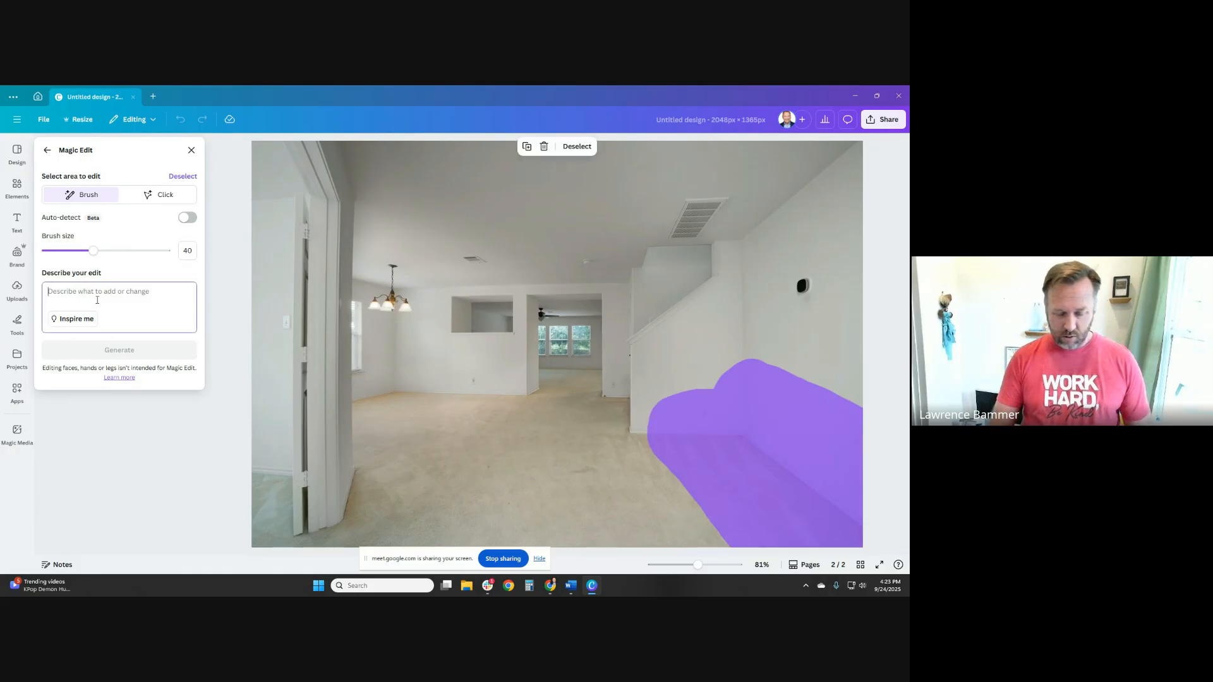
text(add a cuoch)
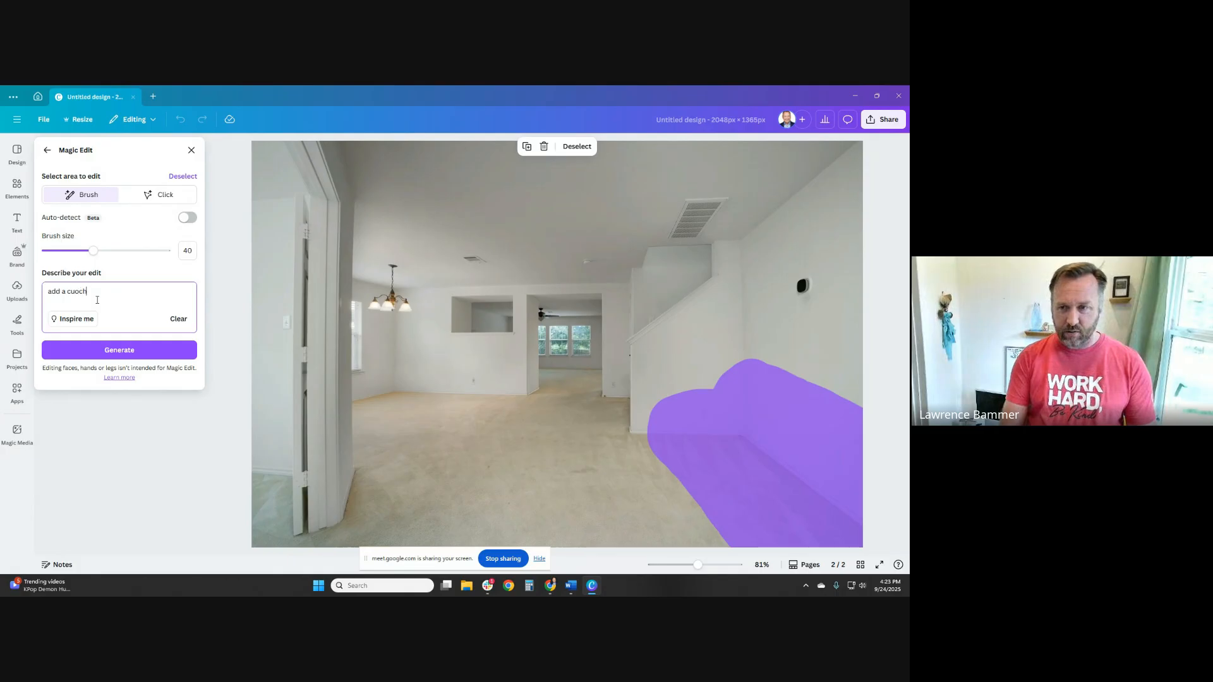
key(BackSpace)
key(BackSpace)
key(BackSpace)
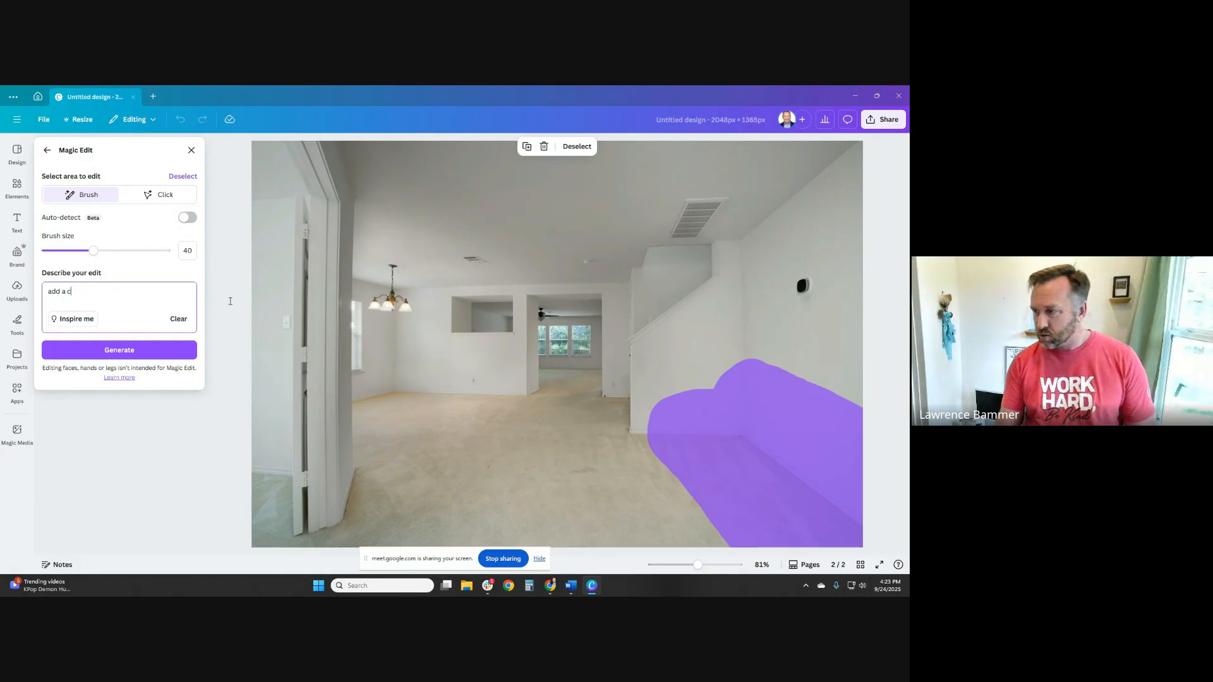
mouse_move(655, 433)
mouse_down()
mouse_move(567, 449)
mouse_move(578, 542)
mouse_move(601, 506)
mouse_move(669, 508)
mouse_up()
click(91, 294)
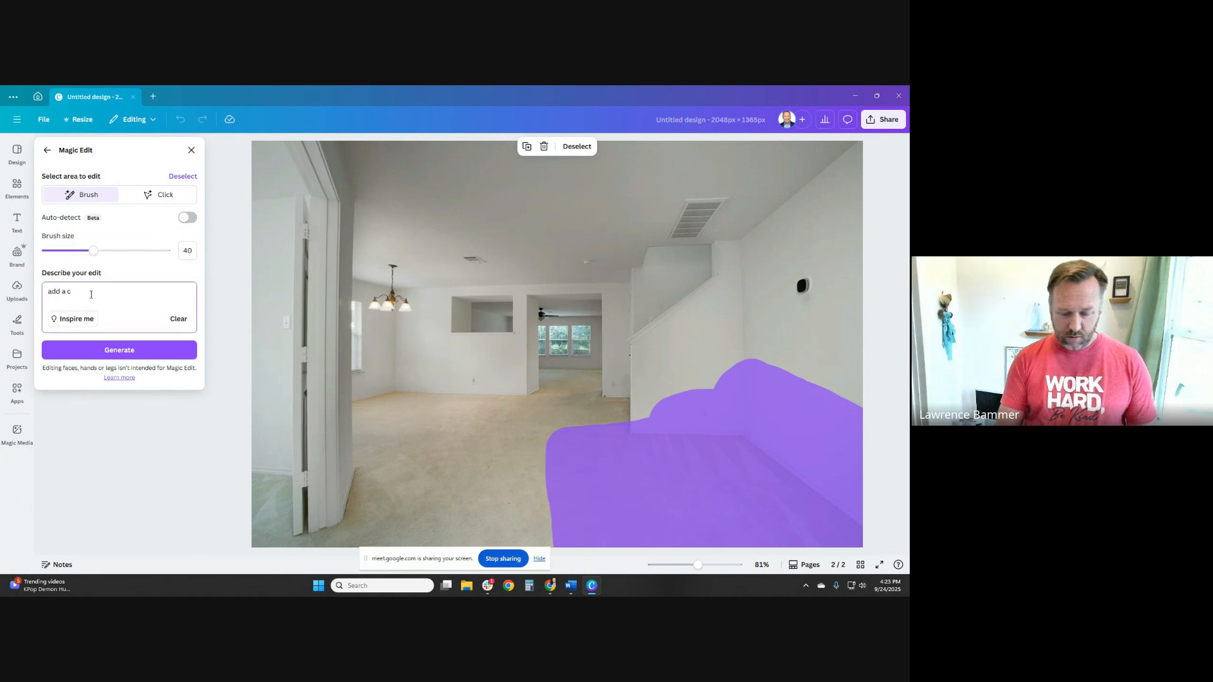
text(ouch and c)
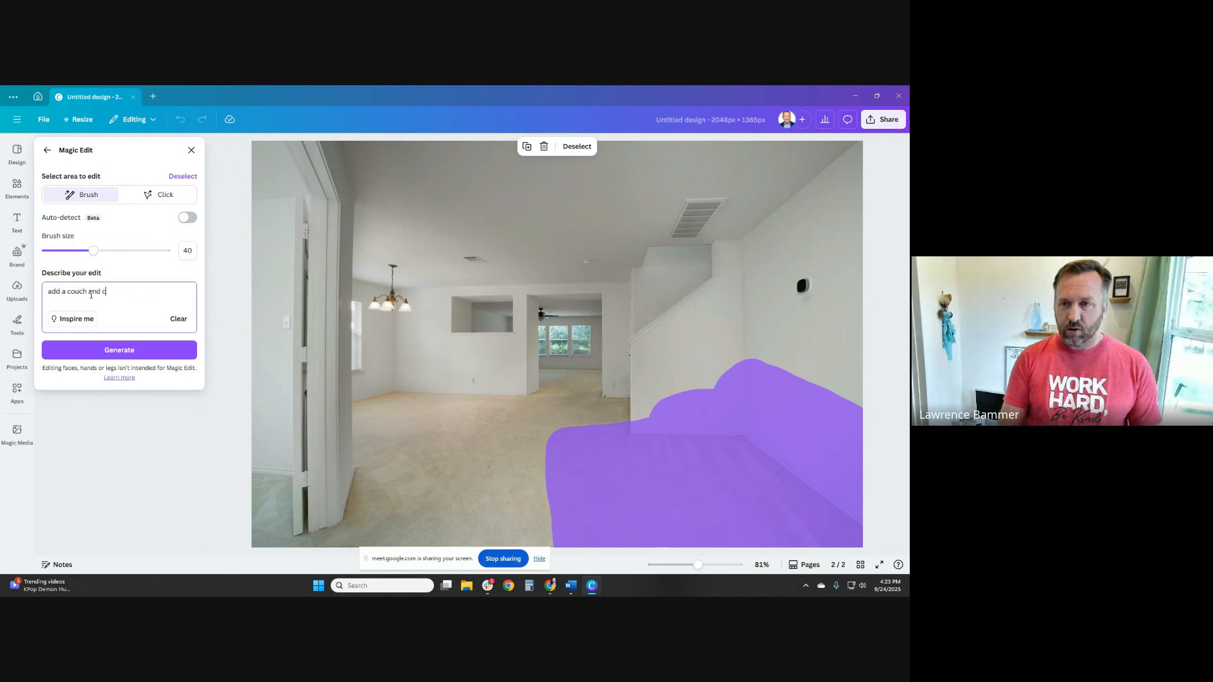
text(offee table)
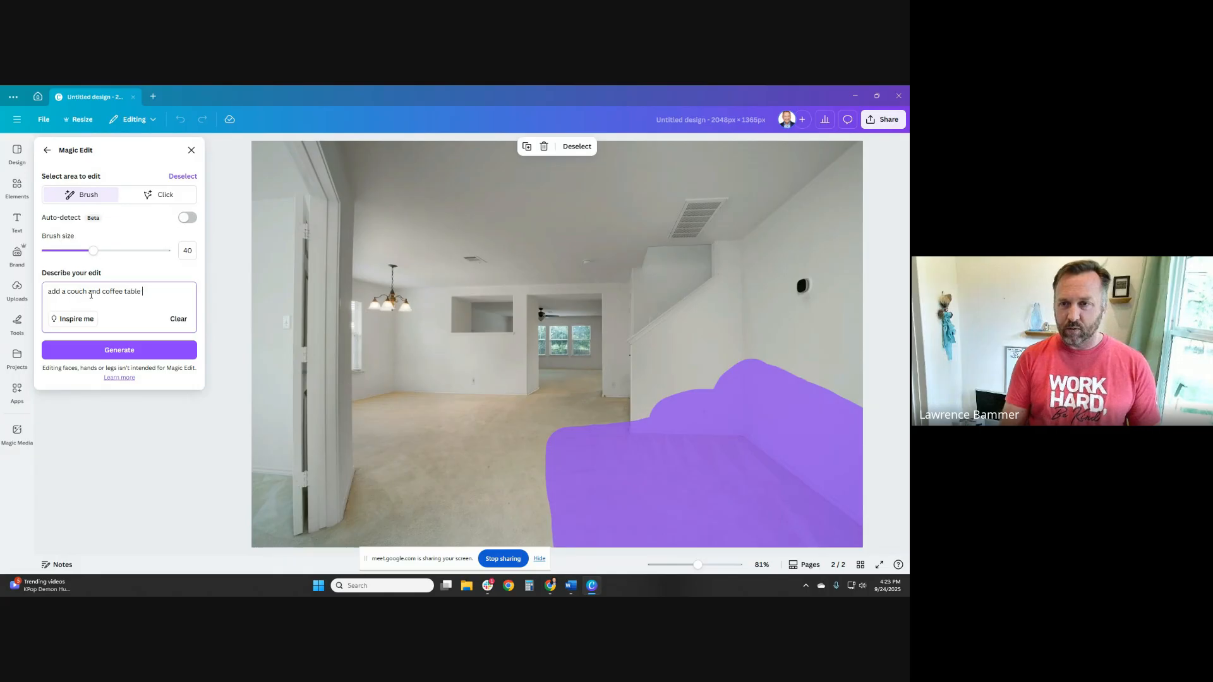
click(113, 351)
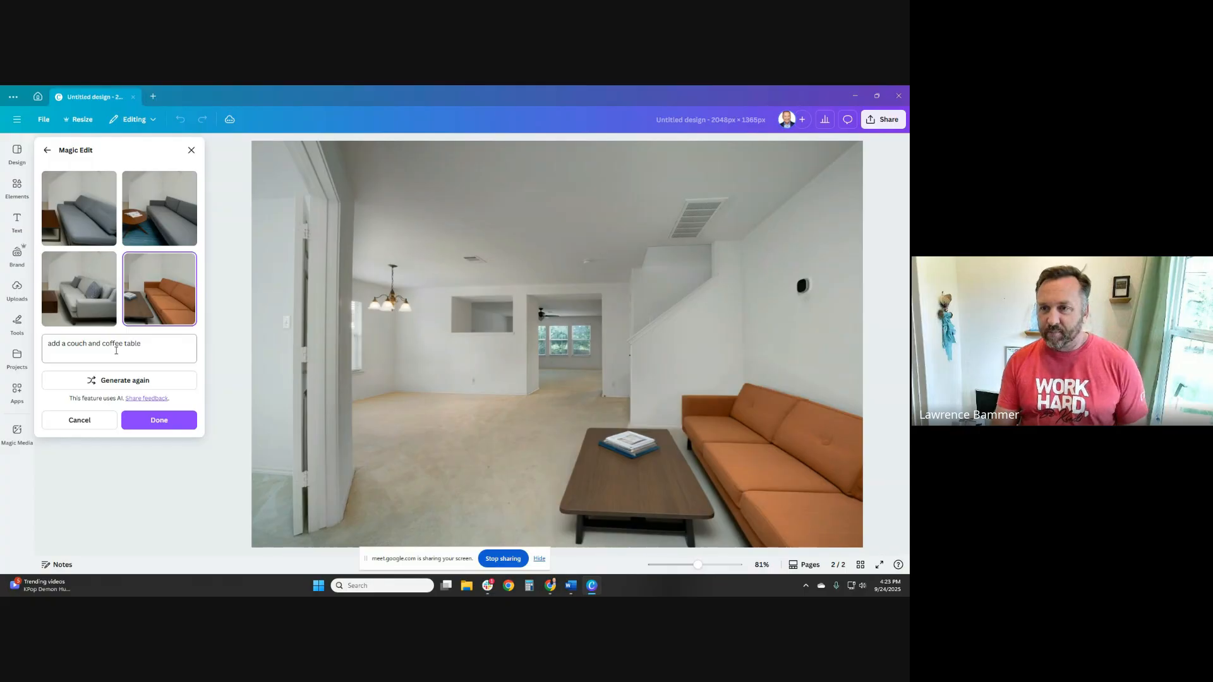
Step: Compare the generated couch variations and apply the gray couch with the round coffee table and blue rug
click(146, 213)
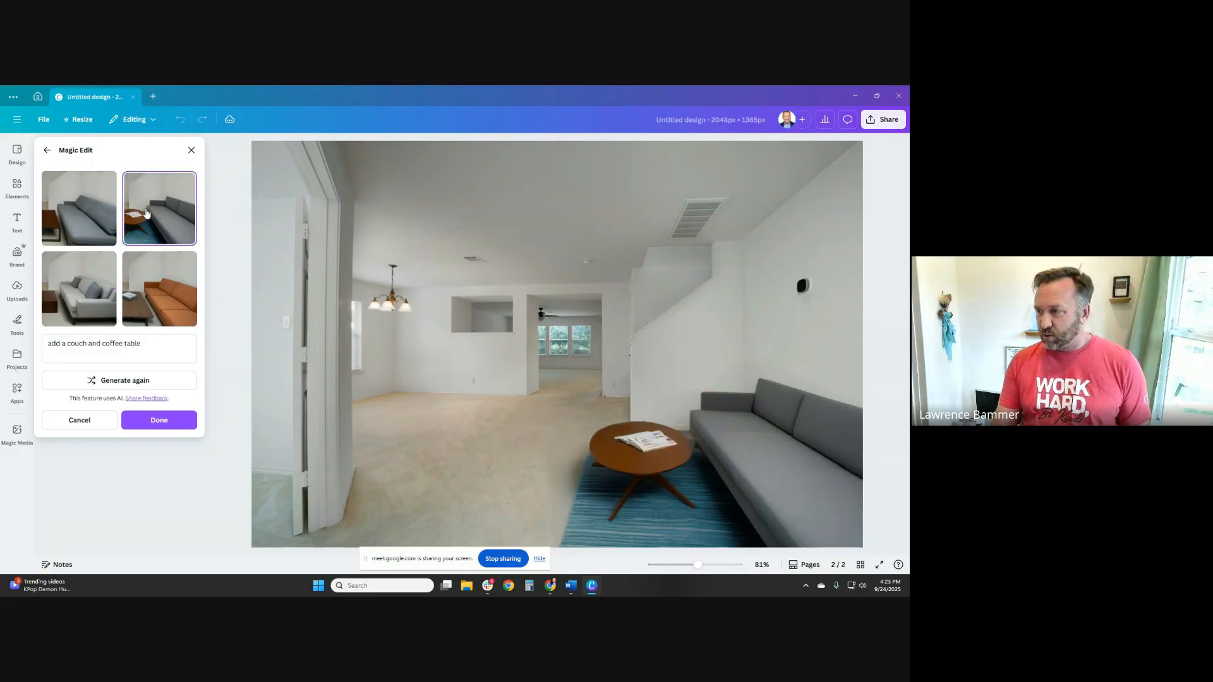
click(84, 298)
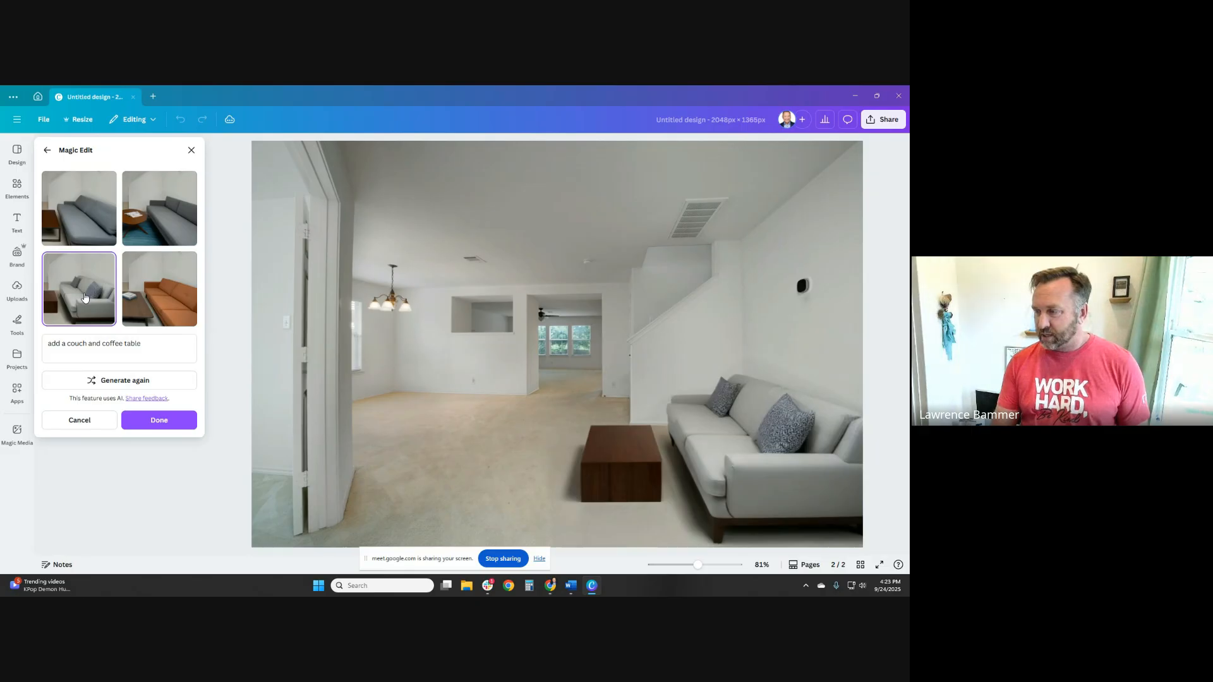
click(80, 222)
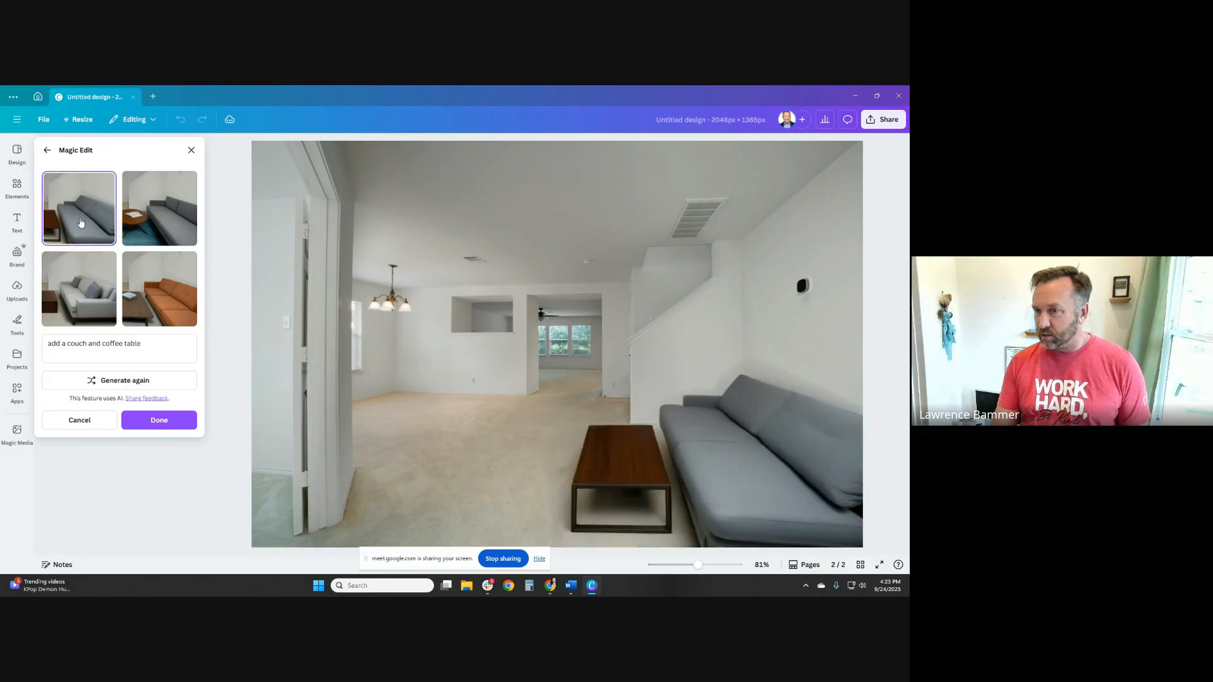
click(163, 301)
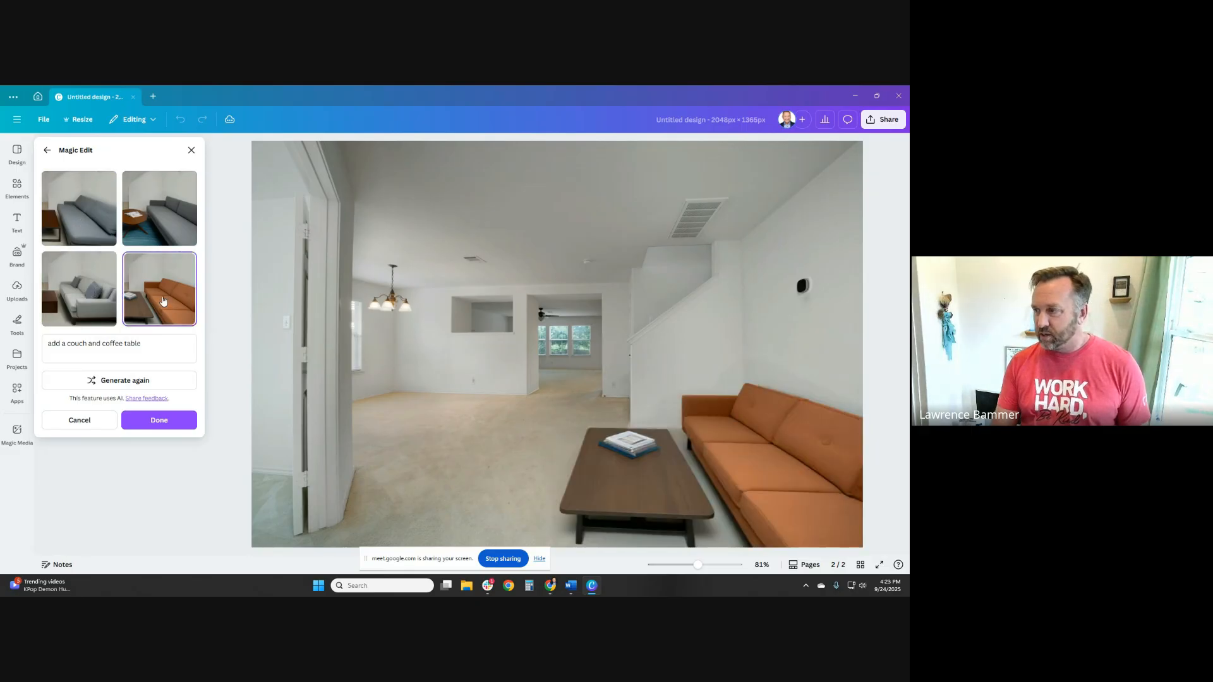
click(163, 228)
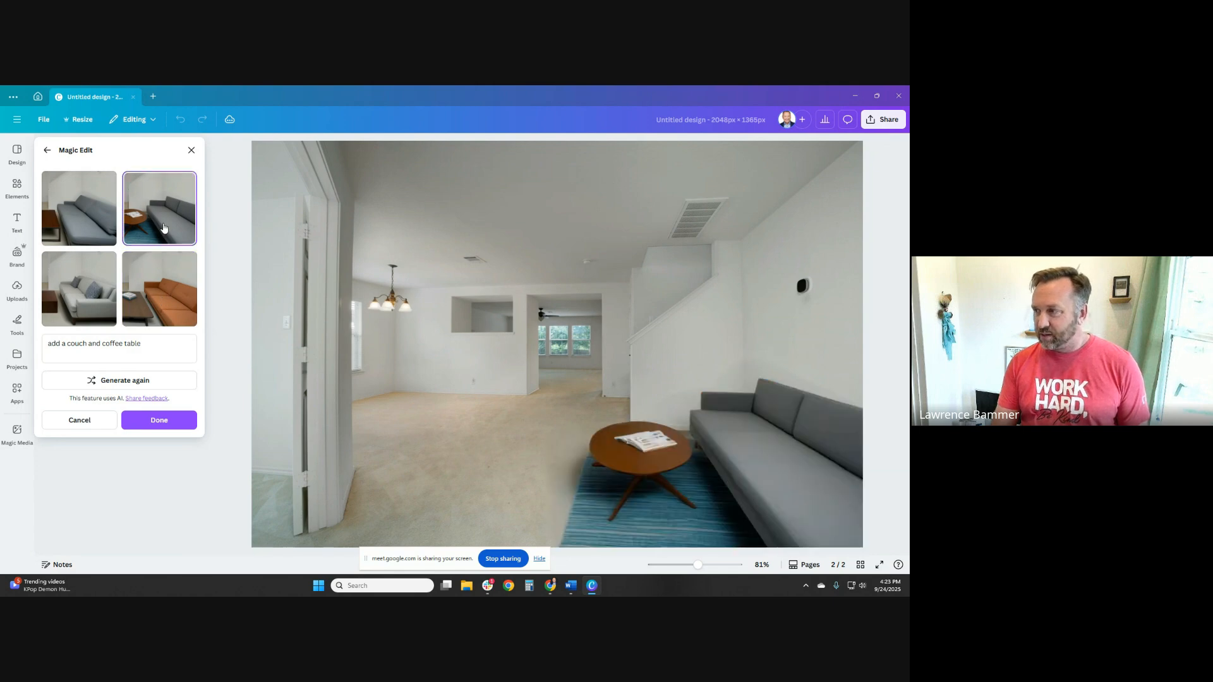
click(155, 422)
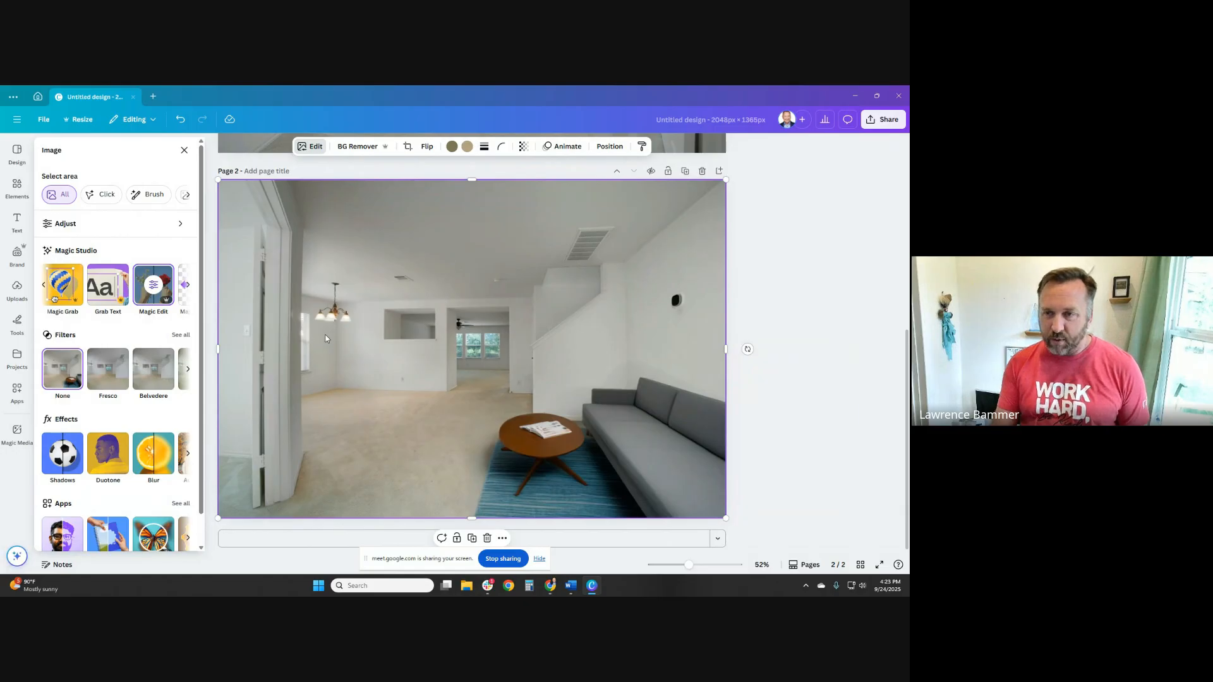
Step: Use Magic Edit to brush the floor area under the chandelier and generate "add a circular dining table and chairs below the light"
click(147, 301)
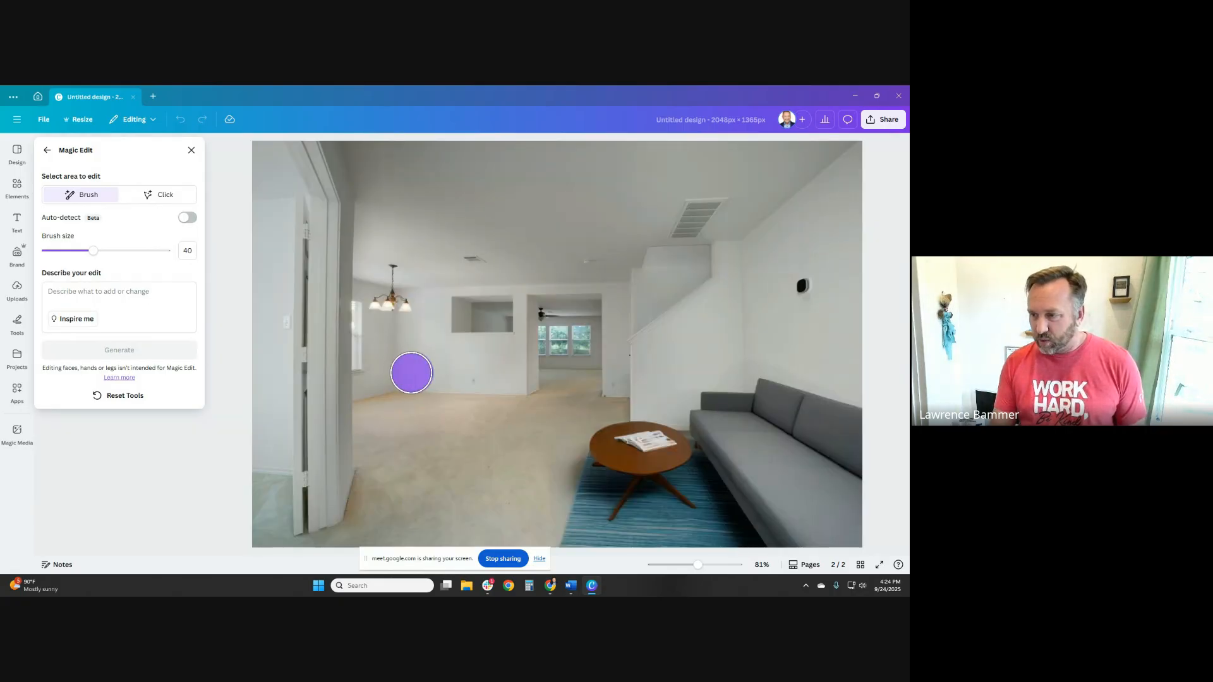
mouse_move(412, 373)
mouse_down()
mouse_move(359, 429)
mouse_move(368, 448)
mouse_move(440, 452)
mouse_move(453, 396)
mouse_move(424, 430)
mouse_up()
click(68, 292)
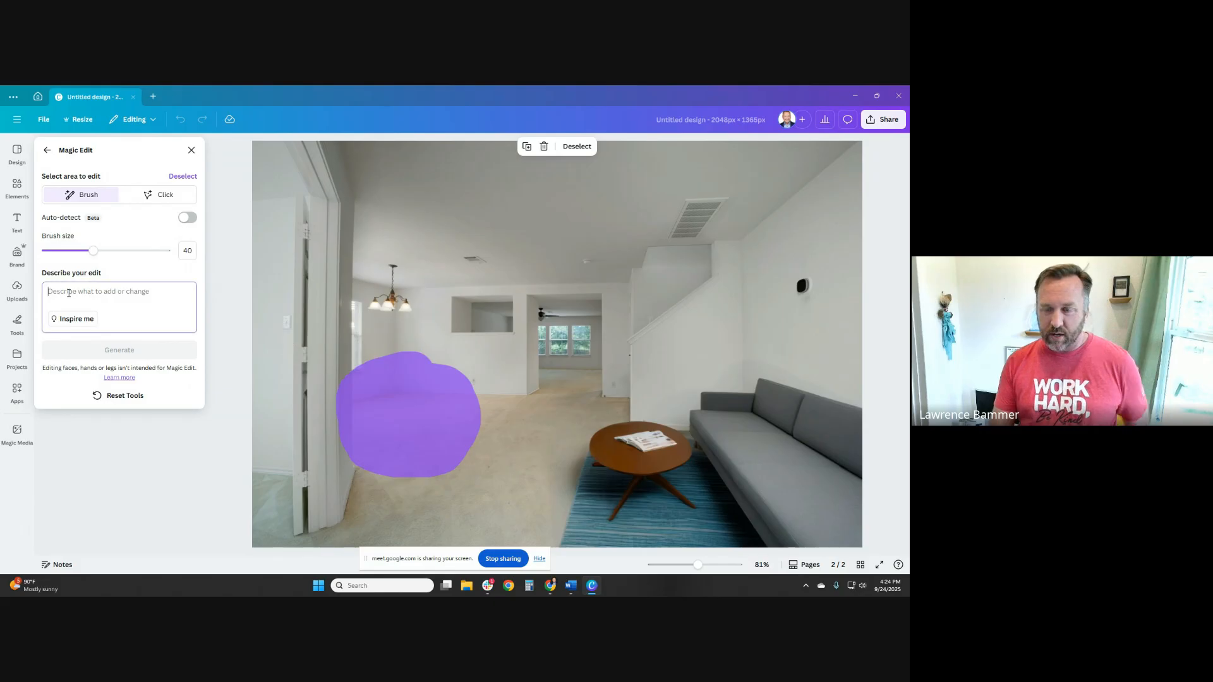
text(add a)
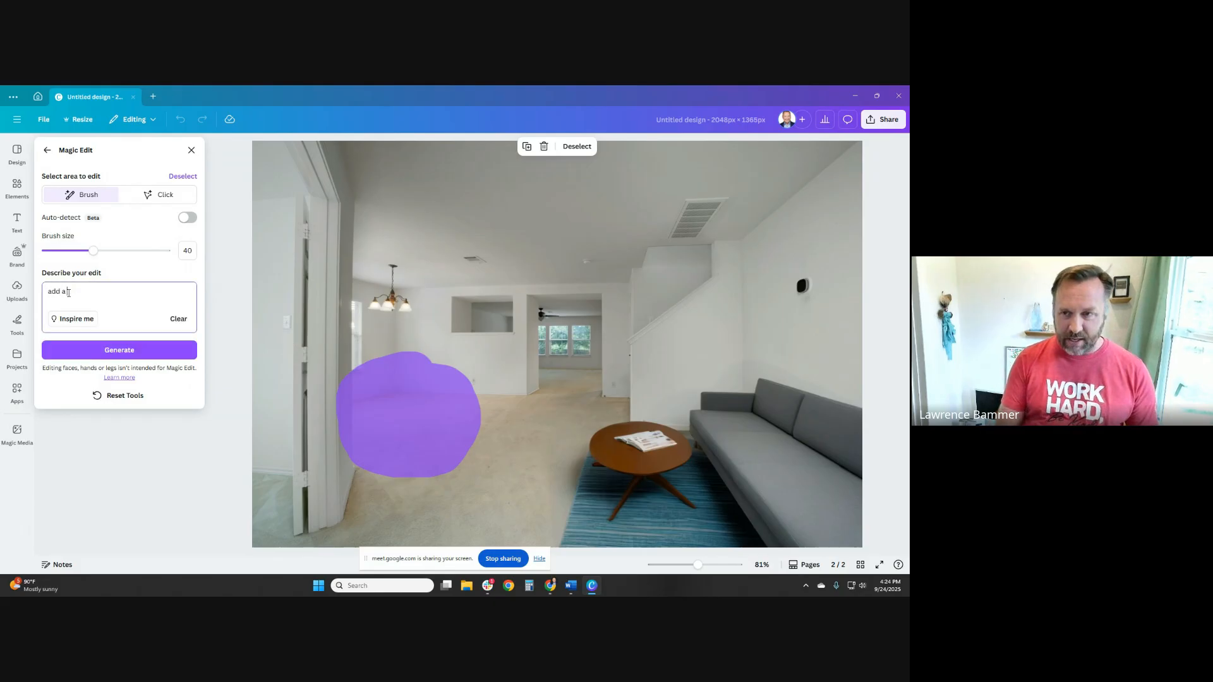
text( circular di)
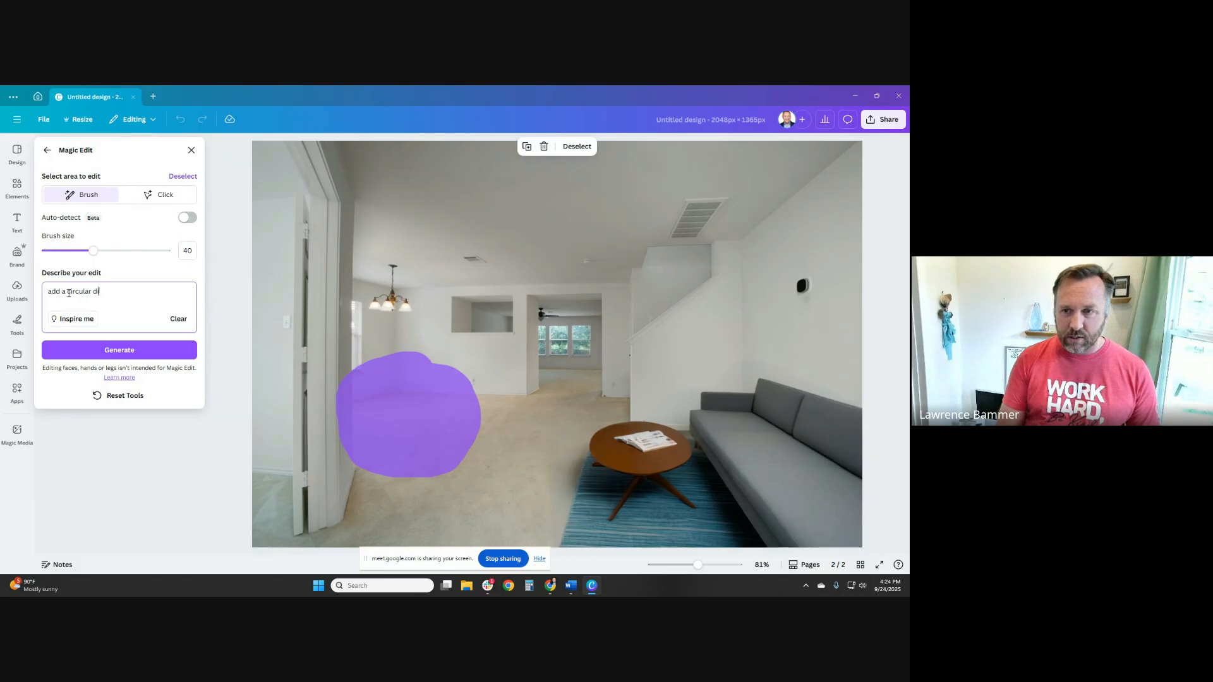
text(ning table and chat)
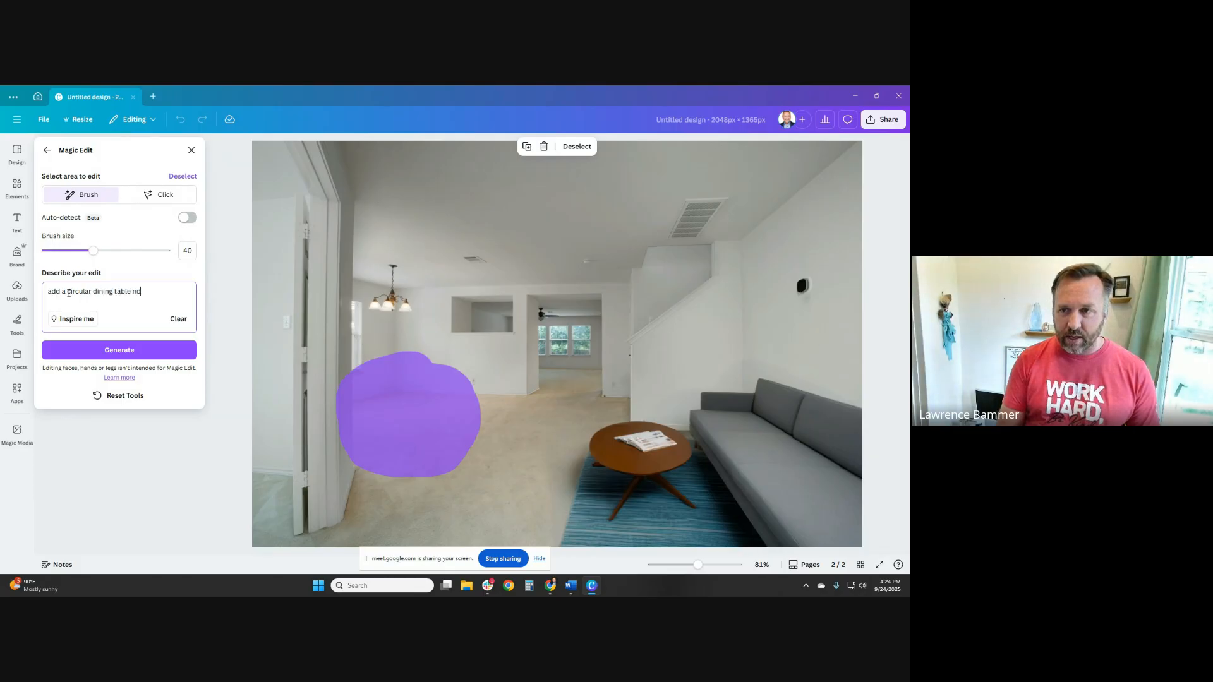
key(BackSpace)
text(irs )
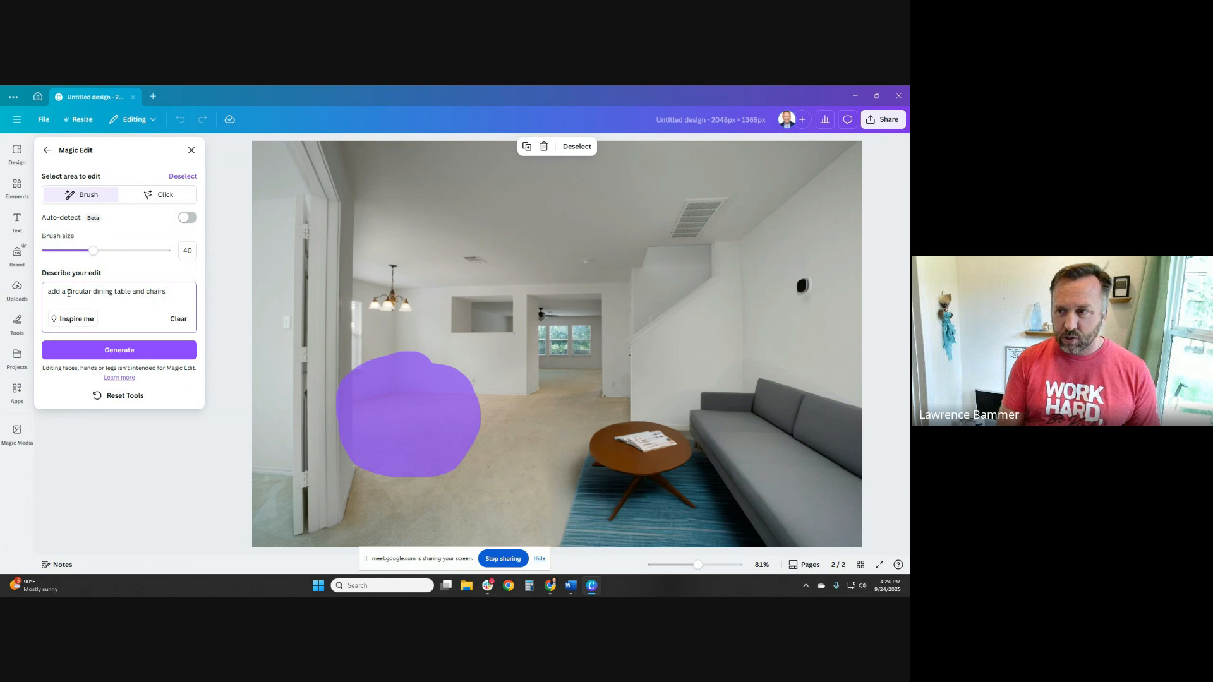
text(below the l)
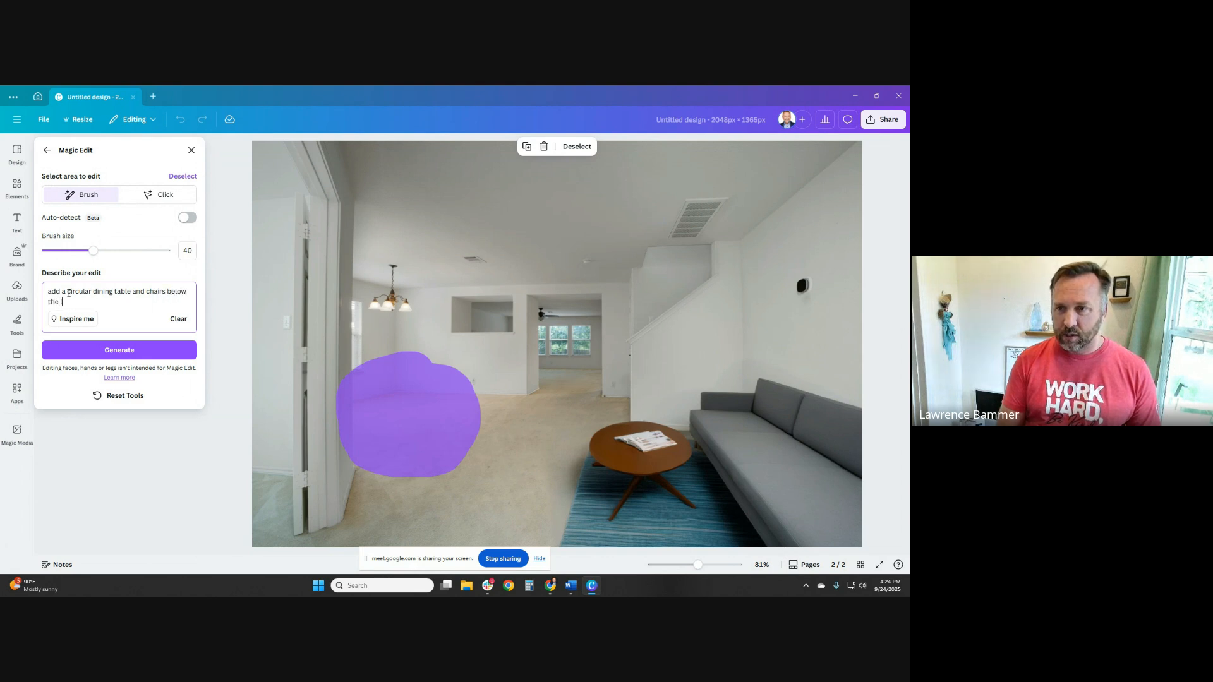
text(ight)
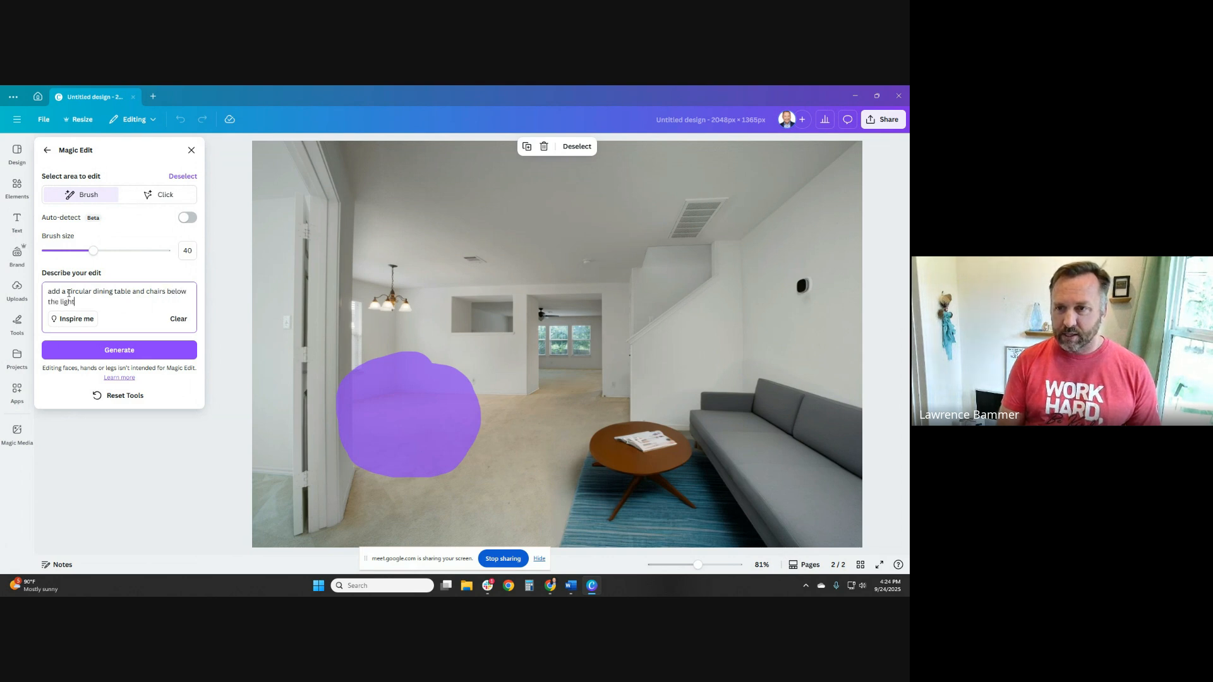
click(127, 351)
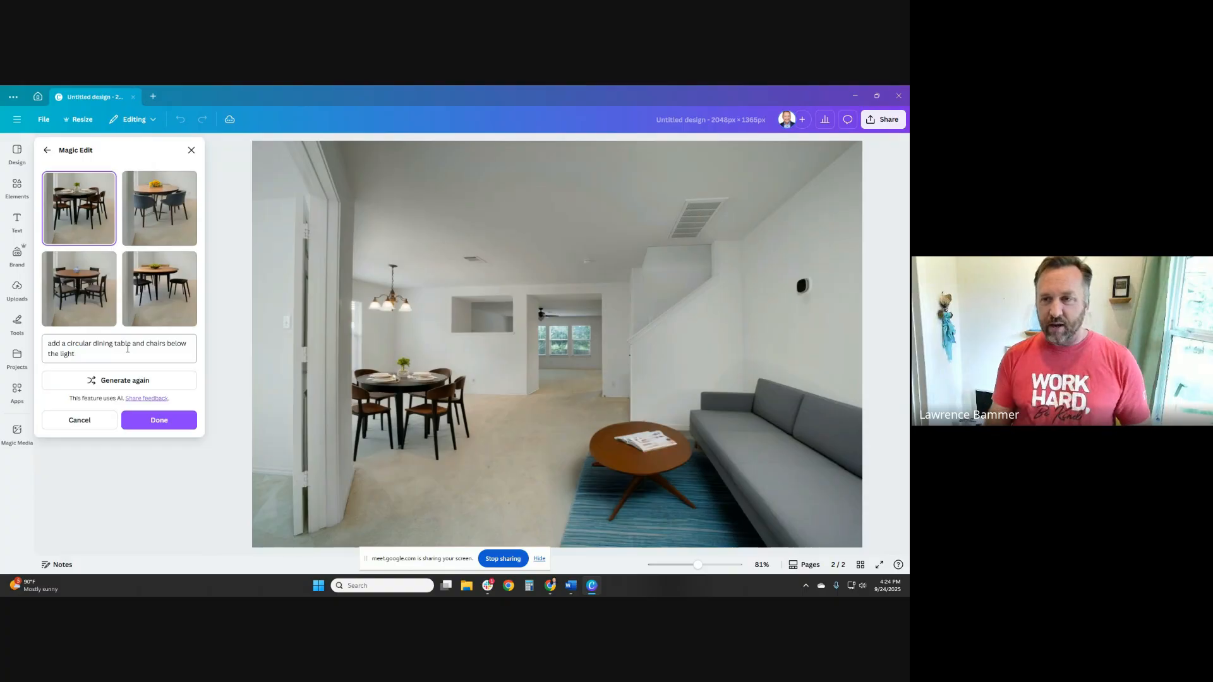
Step: Compare the dining set variations, apply the round wooden table with blue-gray chairs and yellow flowers, and close the image editing options
click(160, 212)
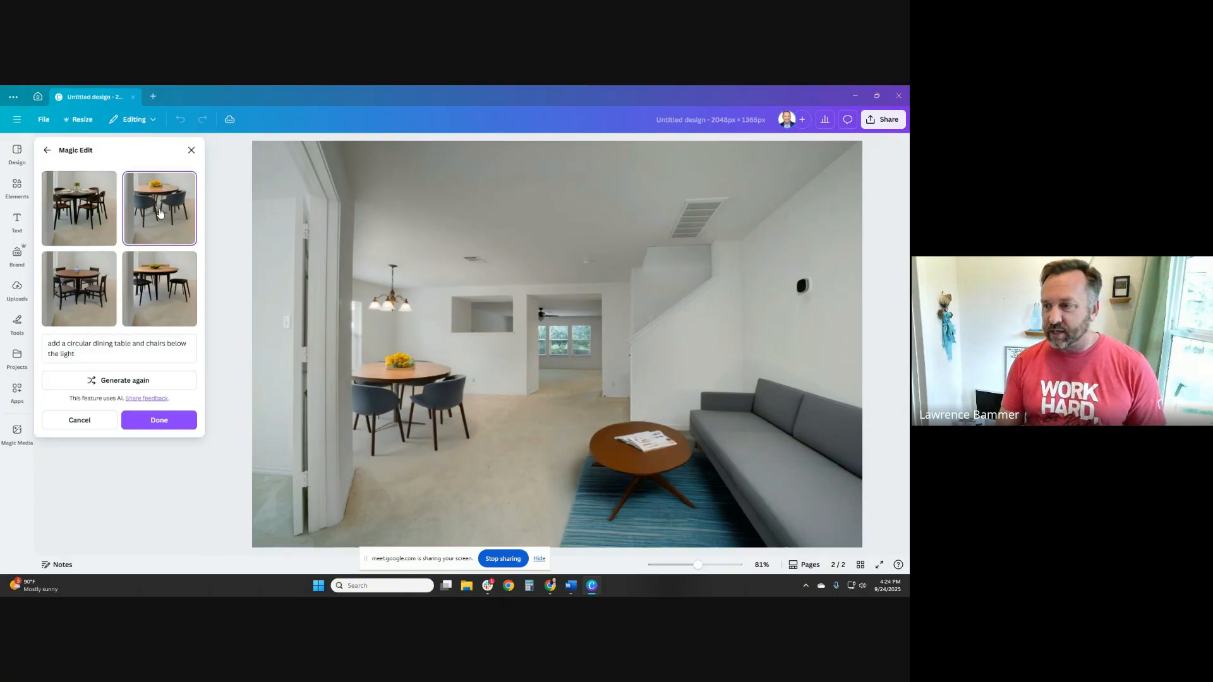
click(160, 301)
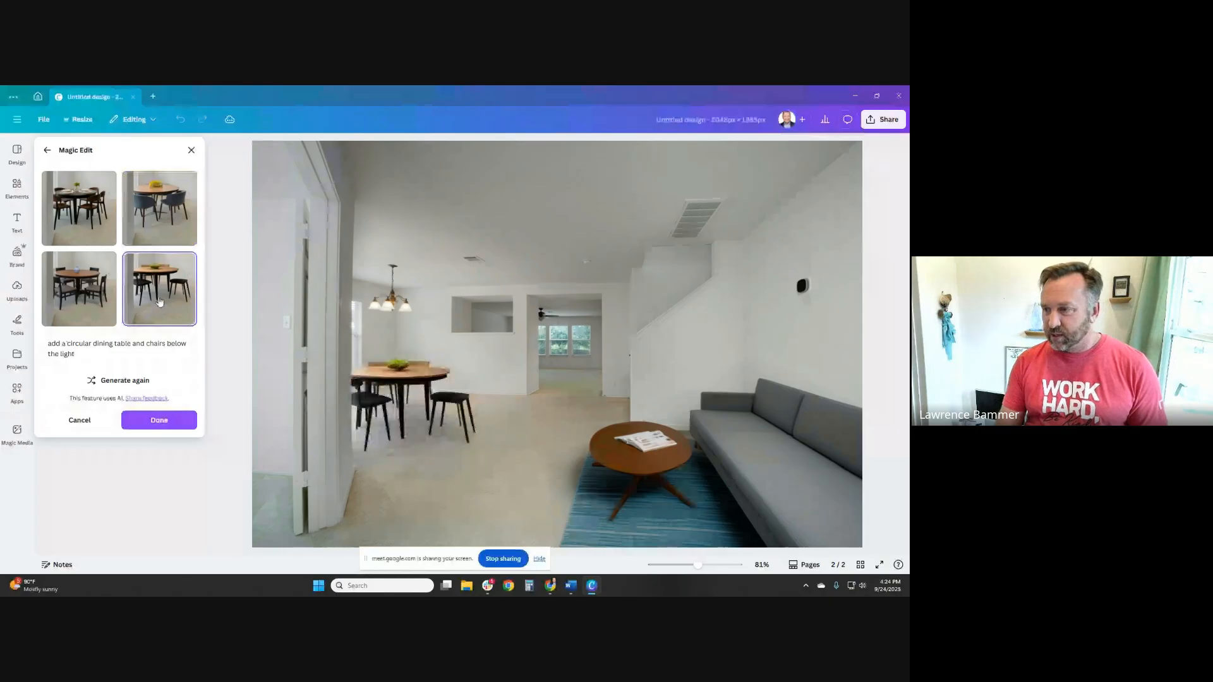
click(79, 297)
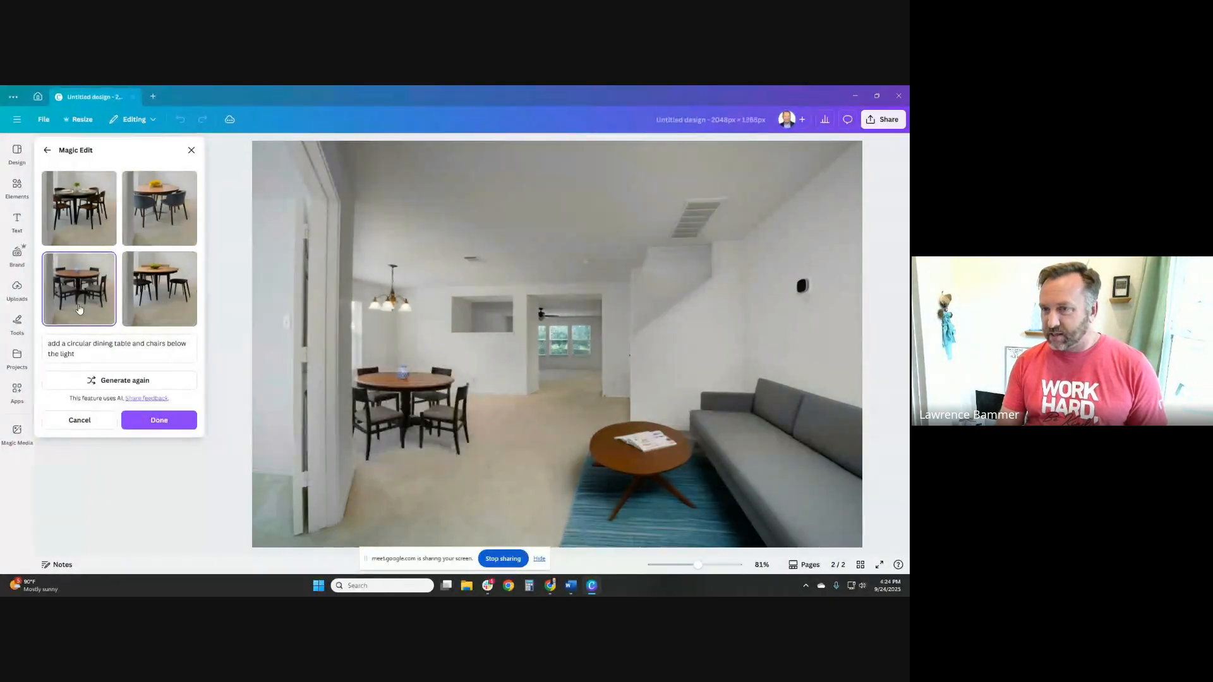
click(79, 210)
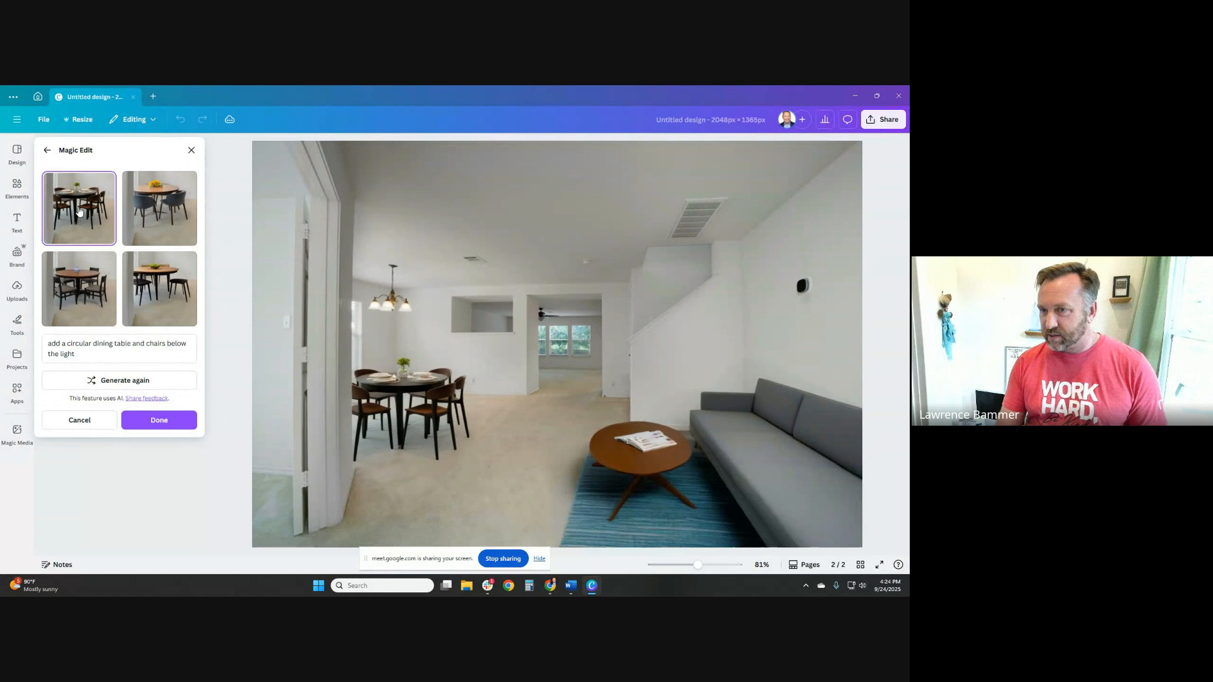
click(169, 211)
click(163, 420)
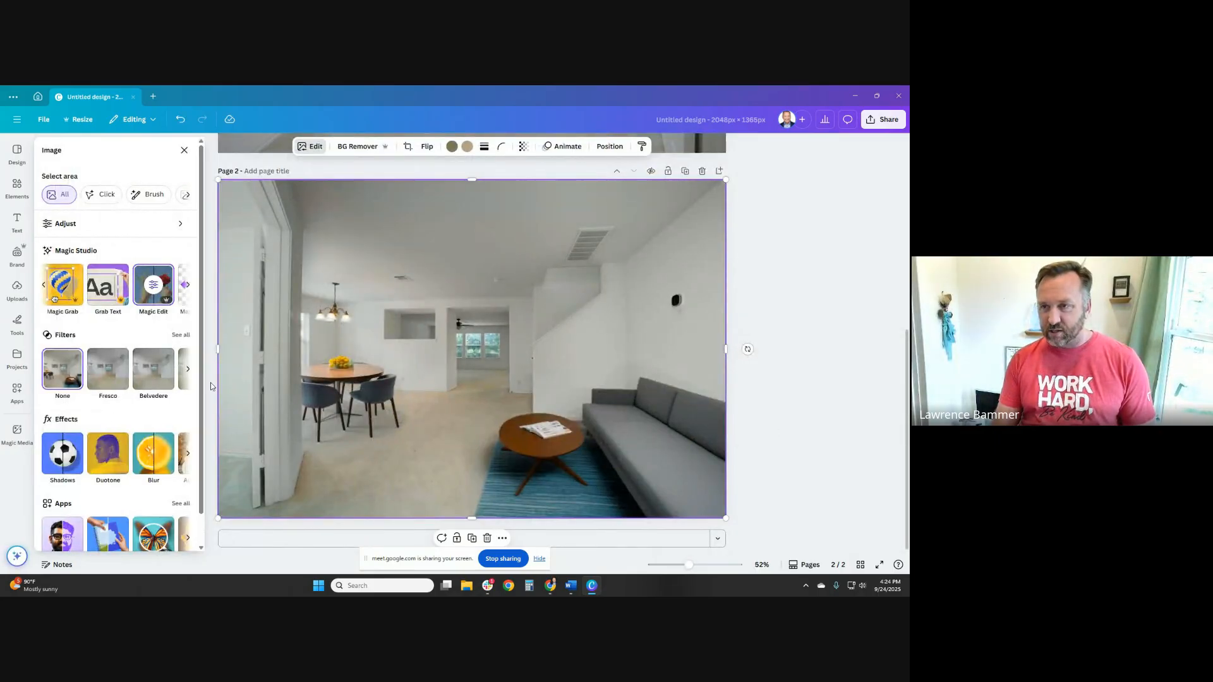
click(184, 151)
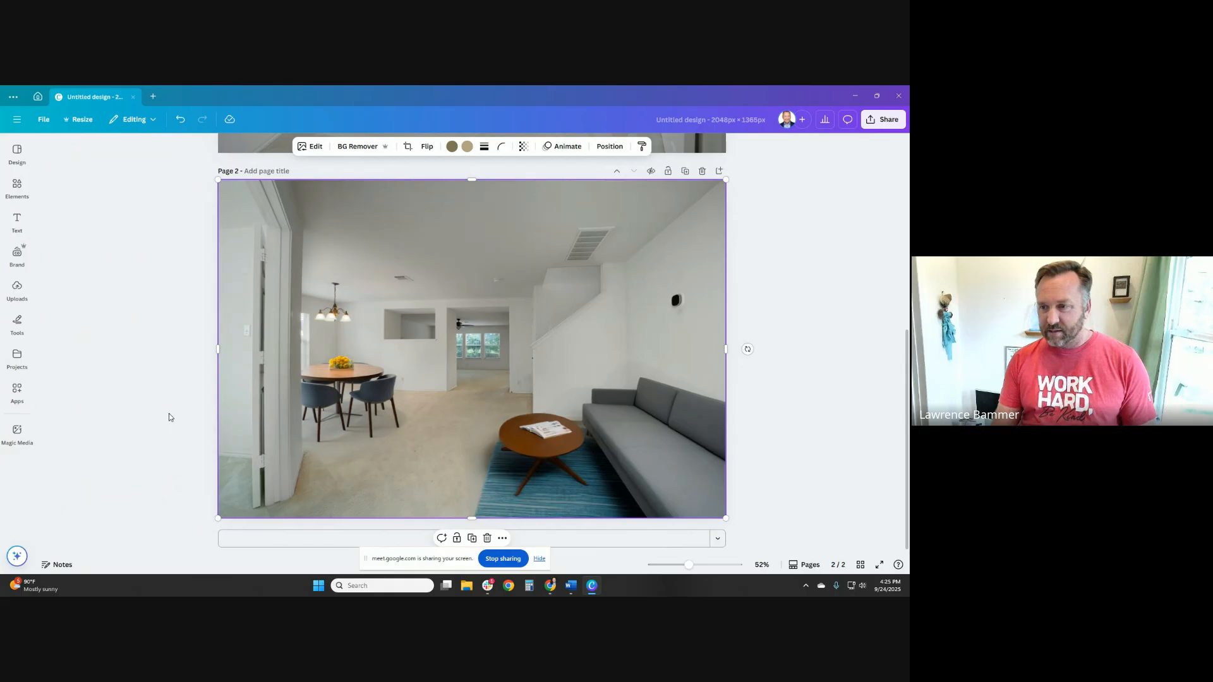
Step: Place the original uploaded photo of the empty room with the chandelier on a new third page and enlarge it to fill the page
click(382, 543)
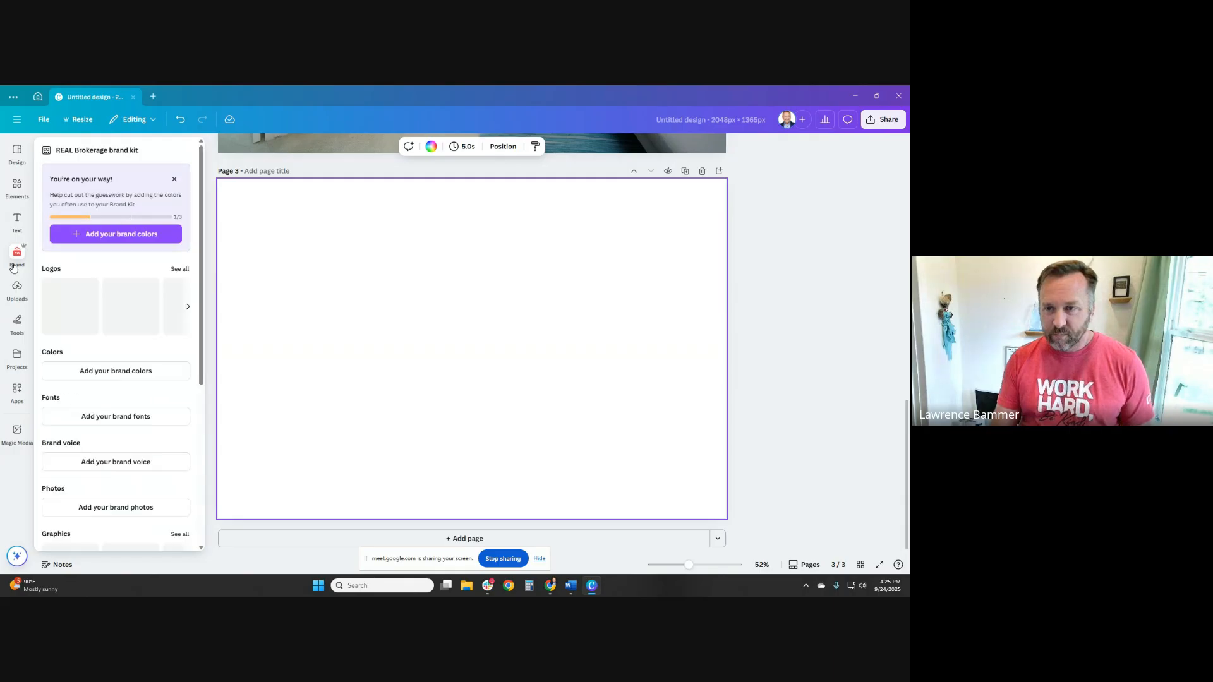
click(19, 190)
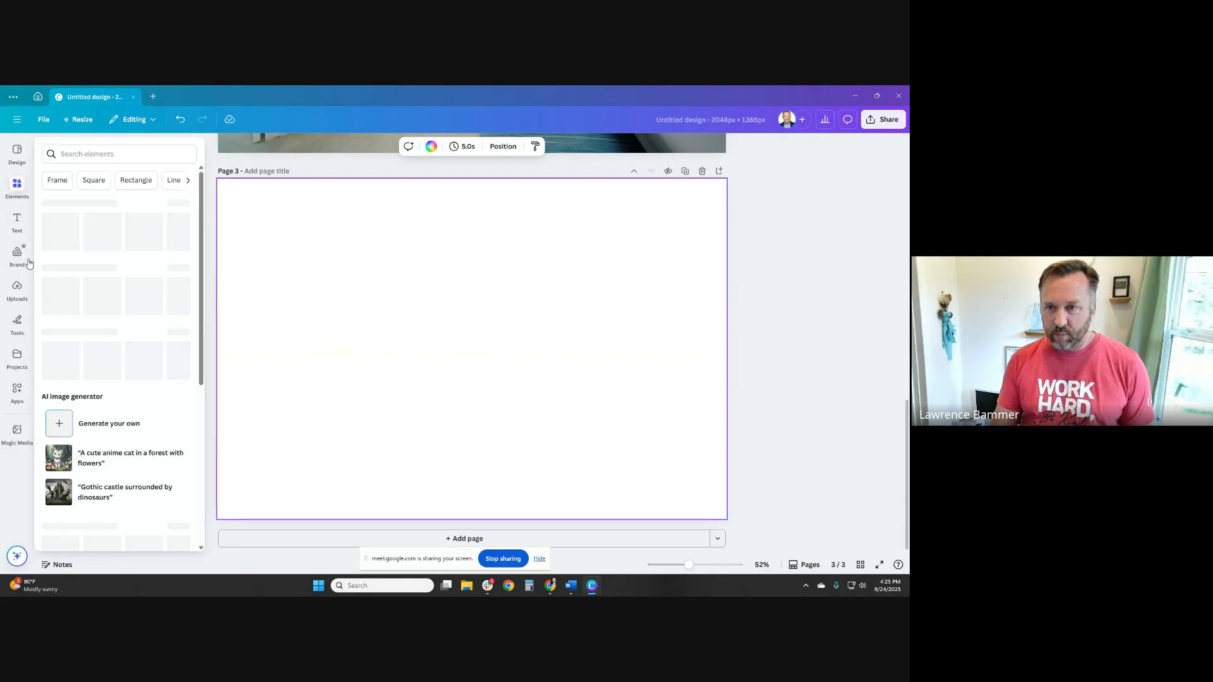
click(18, 291)
drag(76, 265, 452, 339)
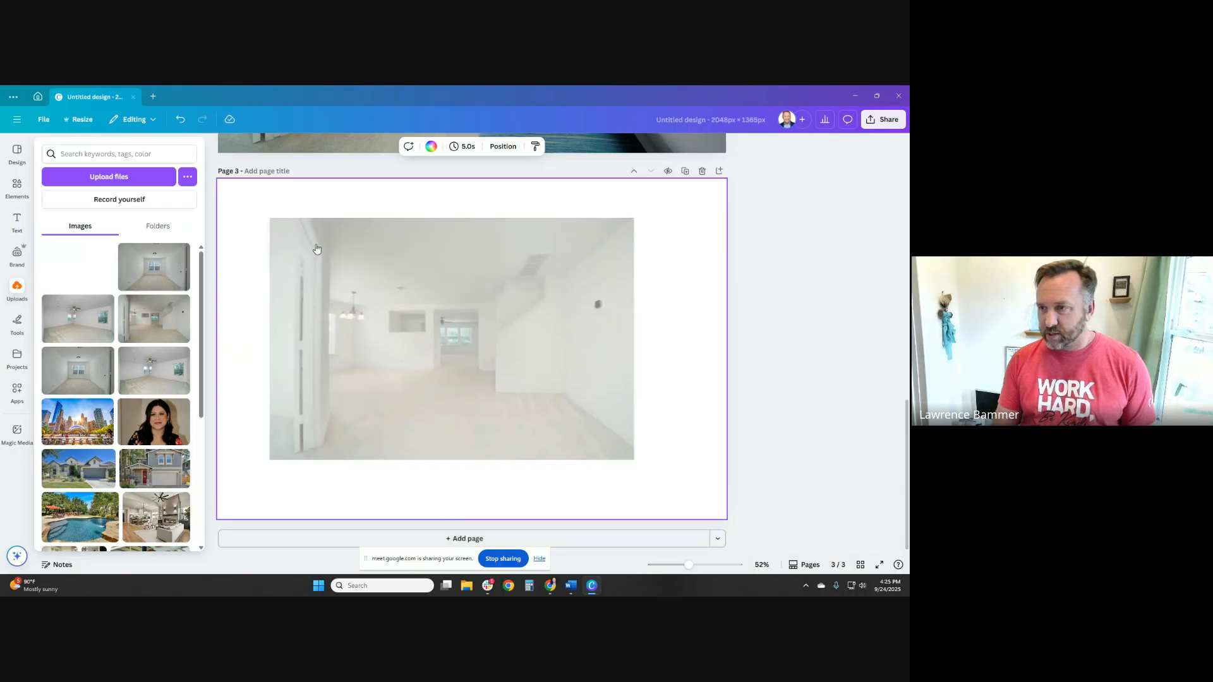
drag(339, 273, 285, 233)
drag(581, 422, 722, 515)
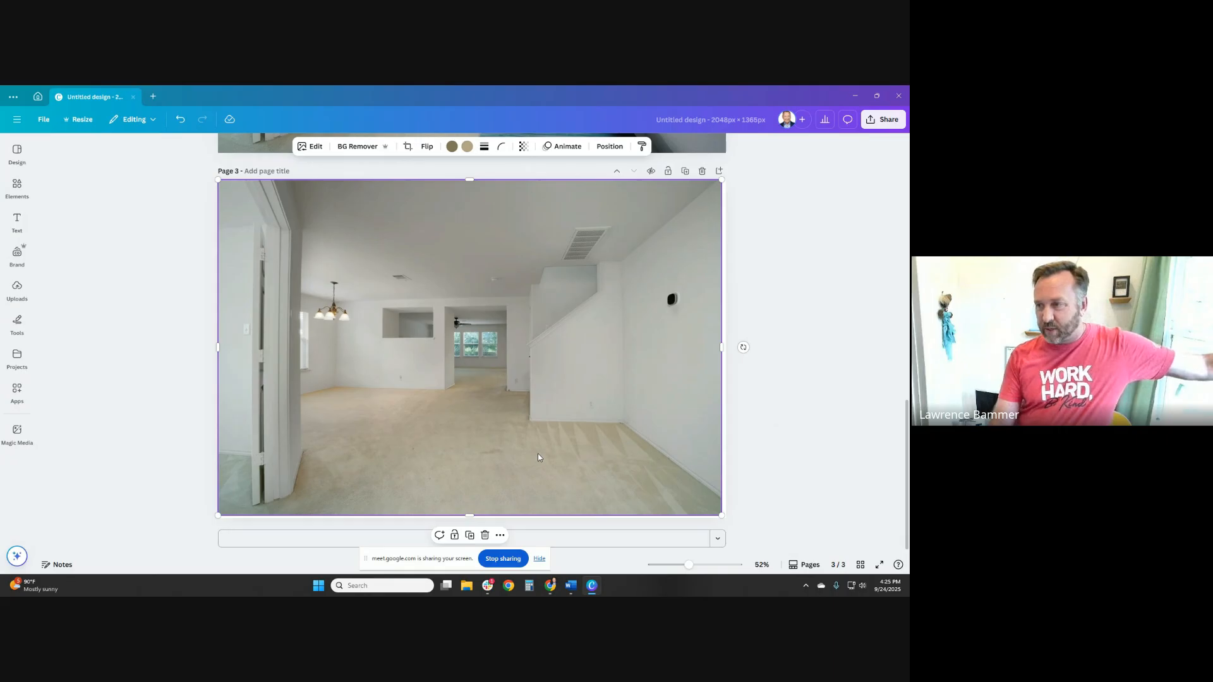
Step: Compare the staged room on page 2 with the original empty room photo on page 3
scroll(714, 448, up, 5)
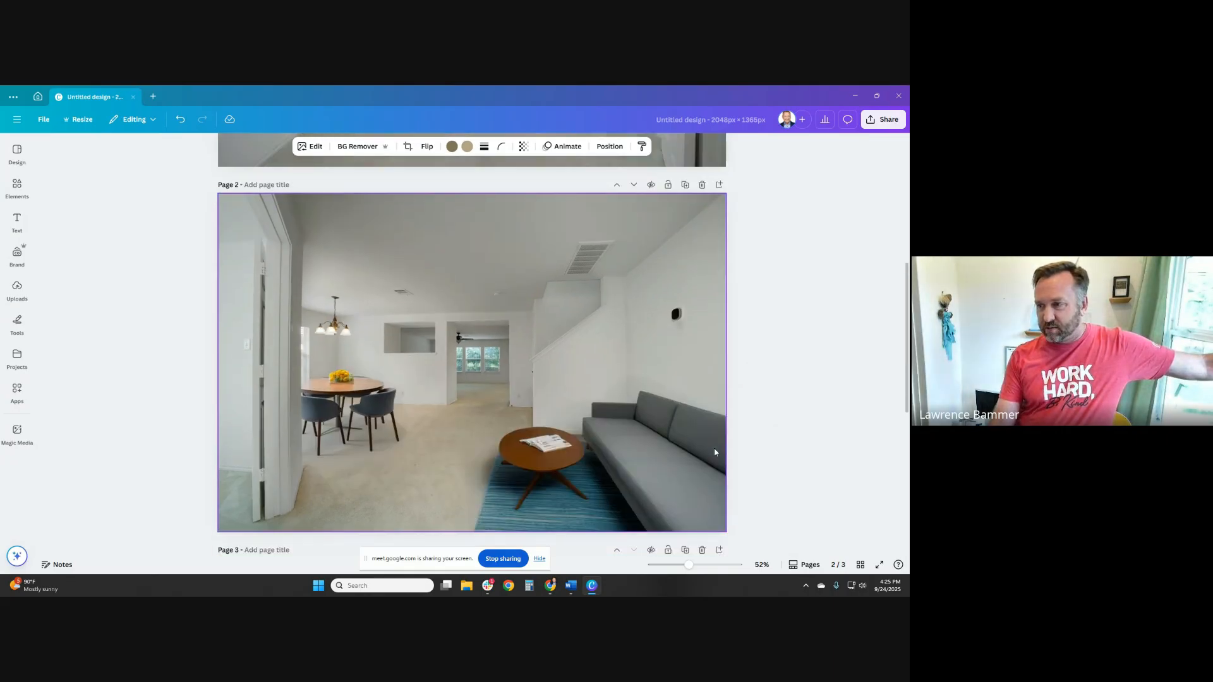
scroll(714, 448, down, 8)
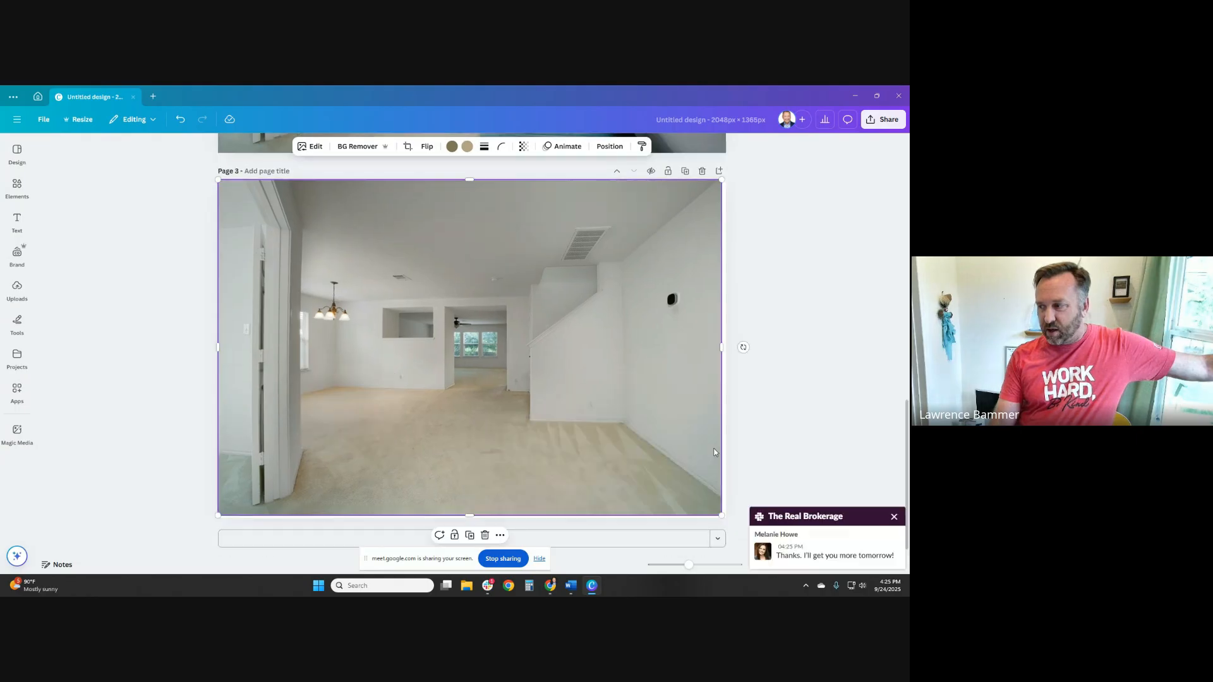
scroll(714, 448, up, 7)
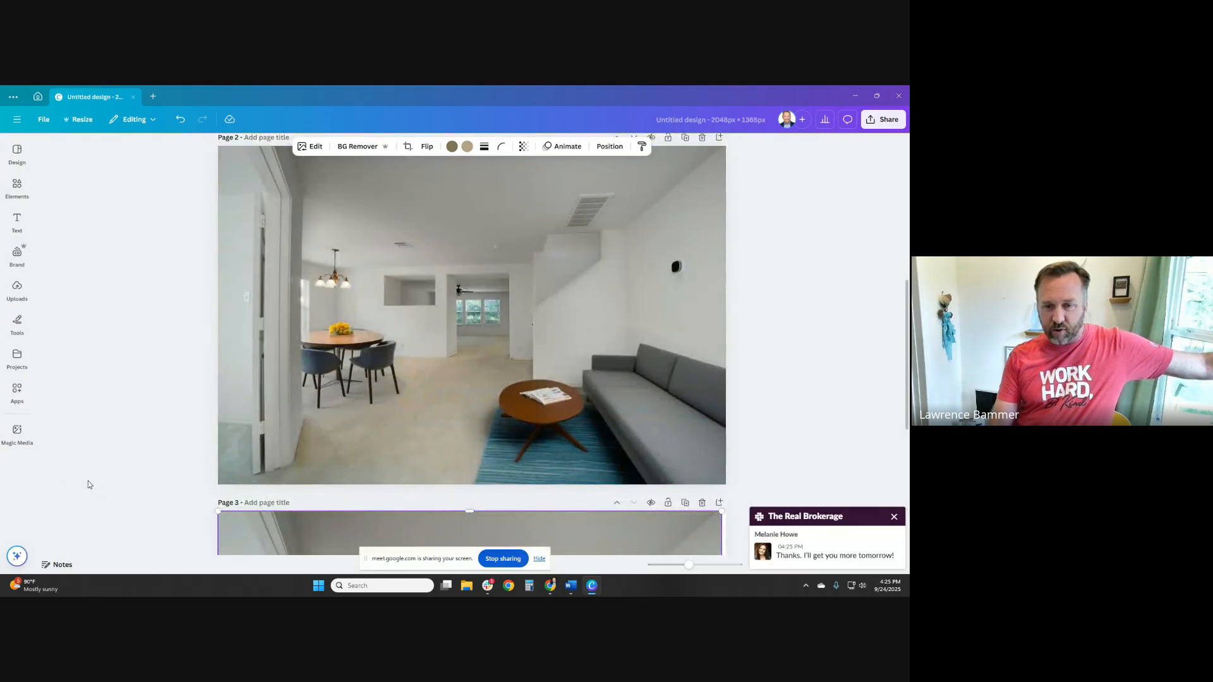